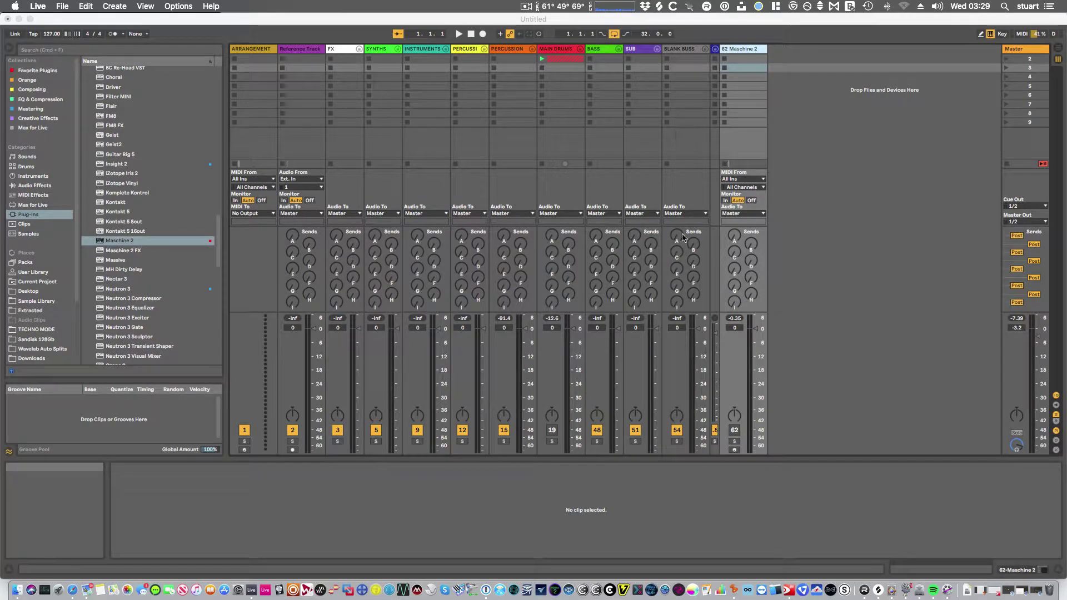
# - Open the Maschine 2 plug-in window and play the Barrel Kit pattern, then stop
pyautogui.click(736, 62)
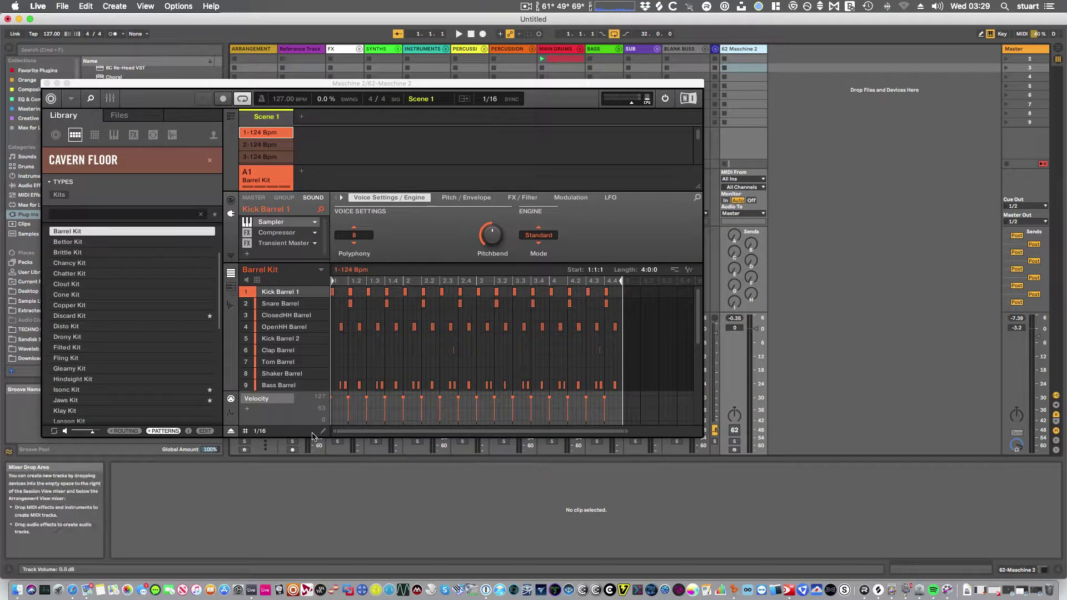
pyautogui.click(745, 49)
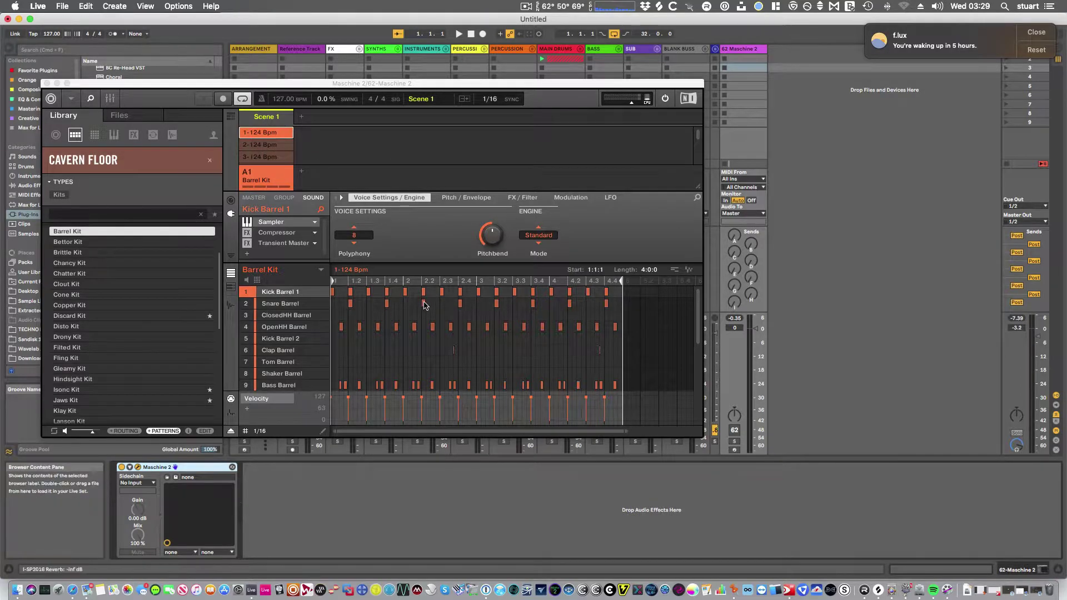
pyautogui.click(459, 34)
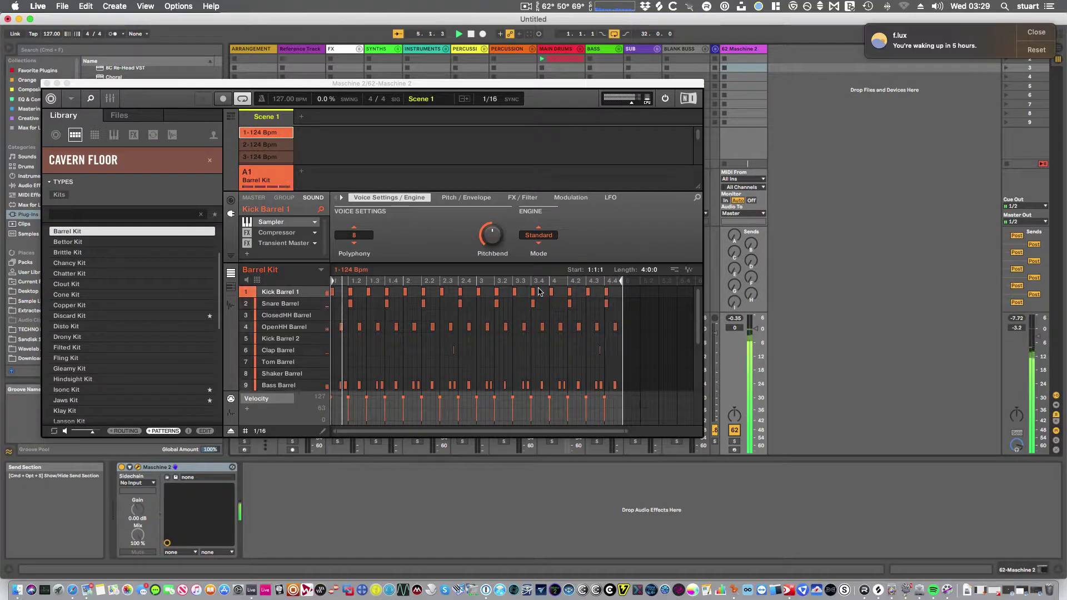
pyautogui.click(471, 35)
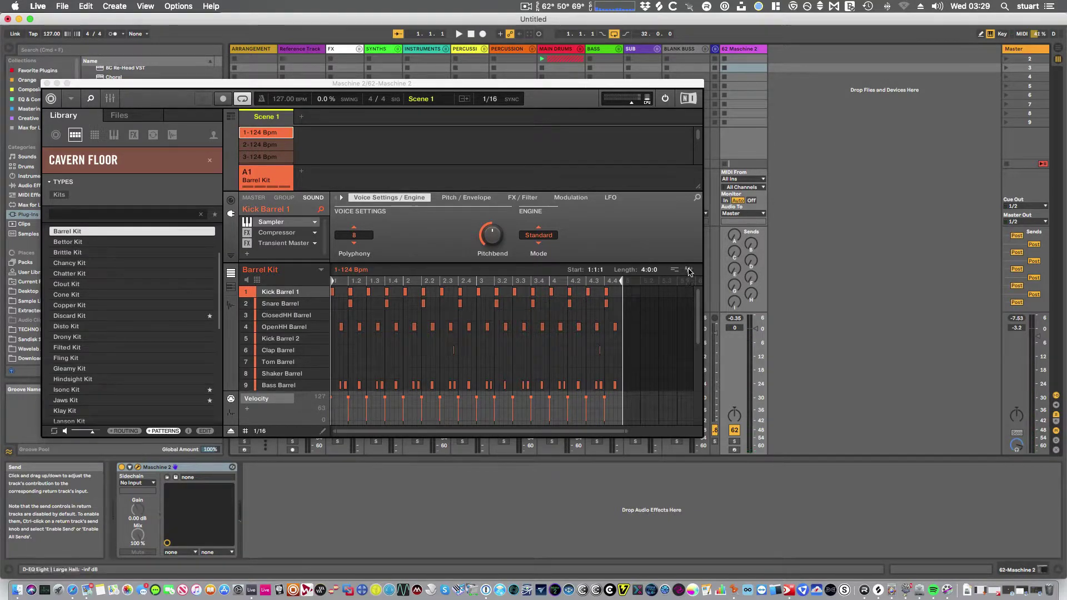
# - Drag the rendered Barrel Kit pattern onto new audio track 63 and play its clip
pyautogui.moveTo(689, 271); pyautogui.dragTo(689, 271)
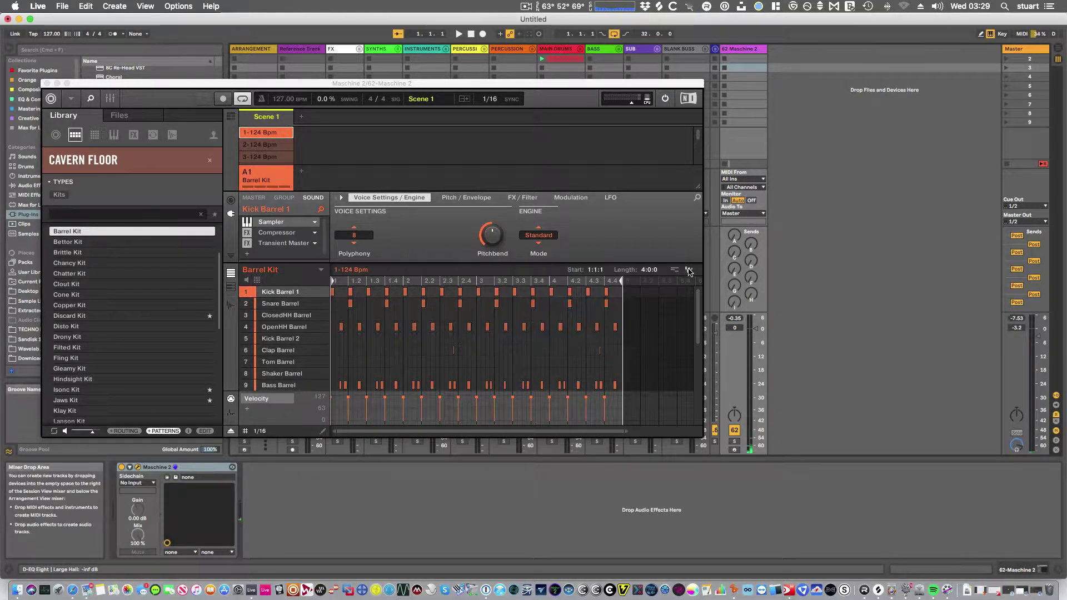
pyautogui.moveTo(689, 272); pyautogui.dragTo(778, 58)
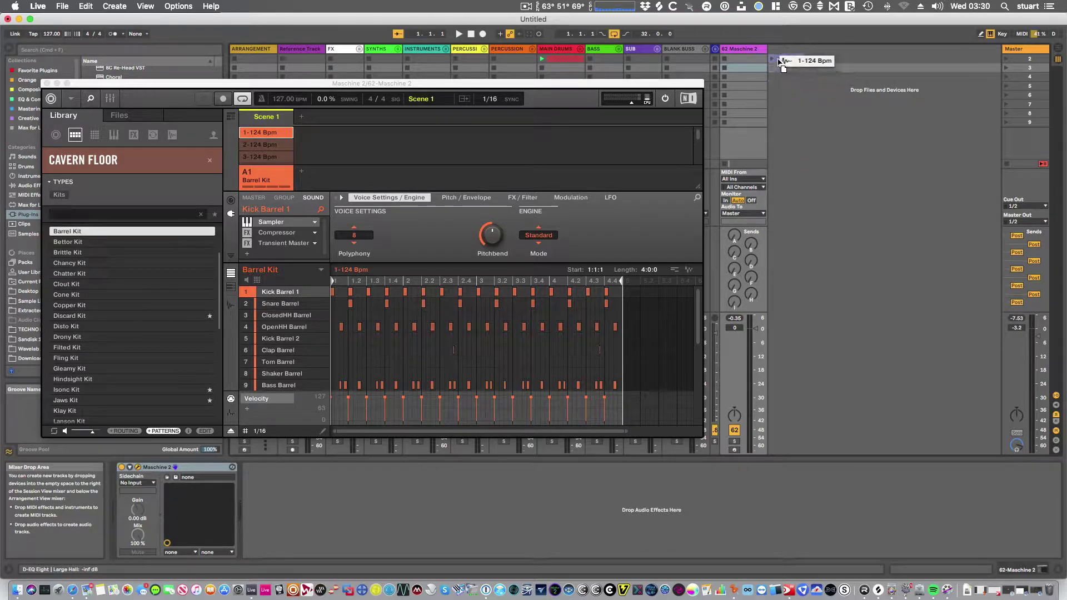
pyautogui.moveTo(809, 150); pyautogui.dragTo(810, 150)
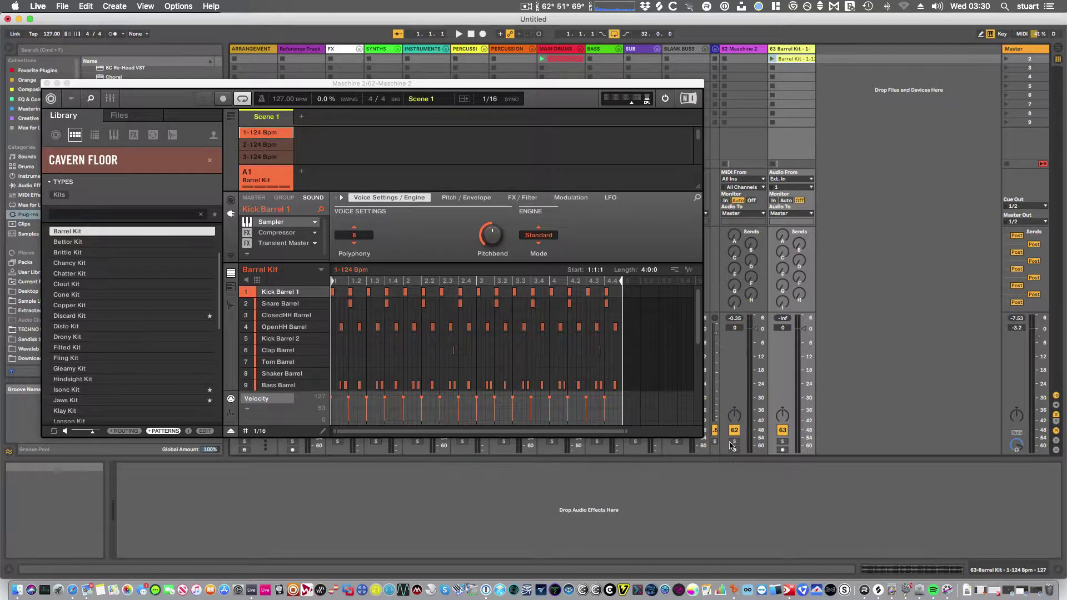
pyautogui.click(772, 59)
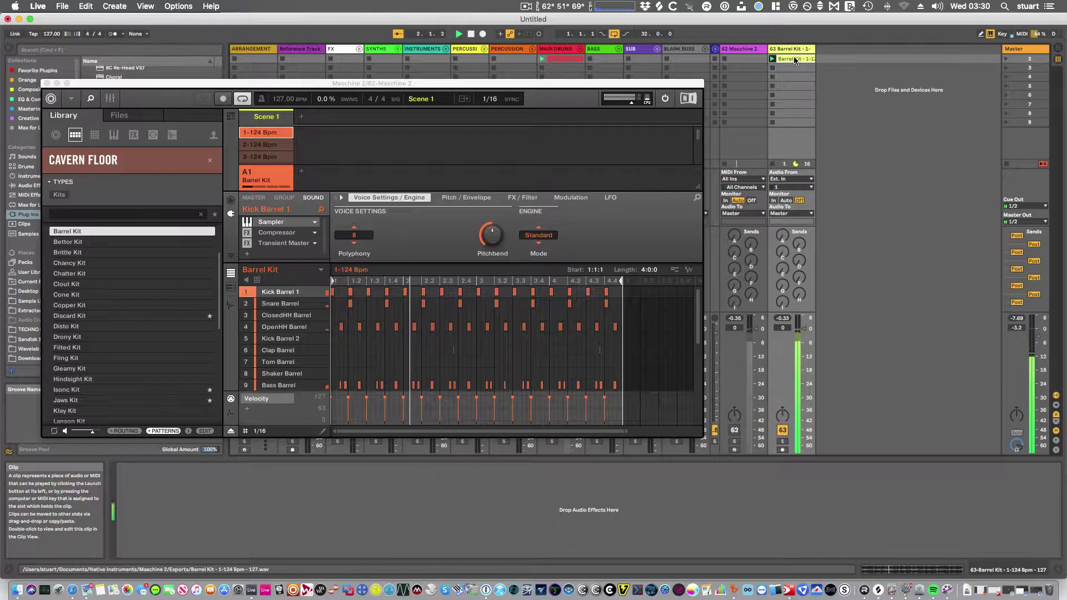
pyautogui.click(794, 59)
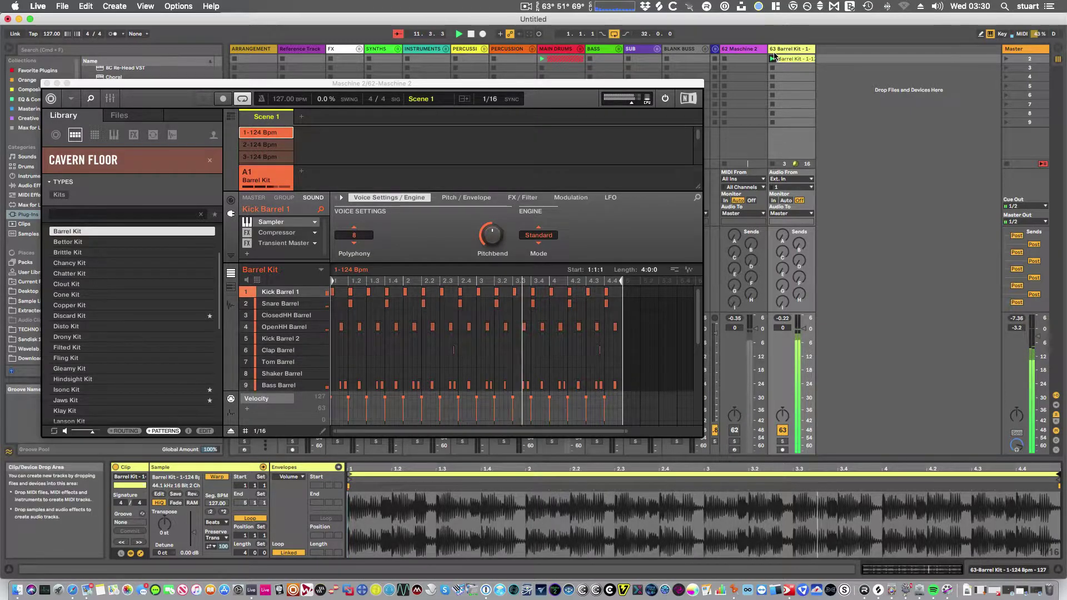
# - Stop the clip and export each Barrel Kit sound as separate WAVs named Test 20-05-20
pyautogui.click(772, 164)
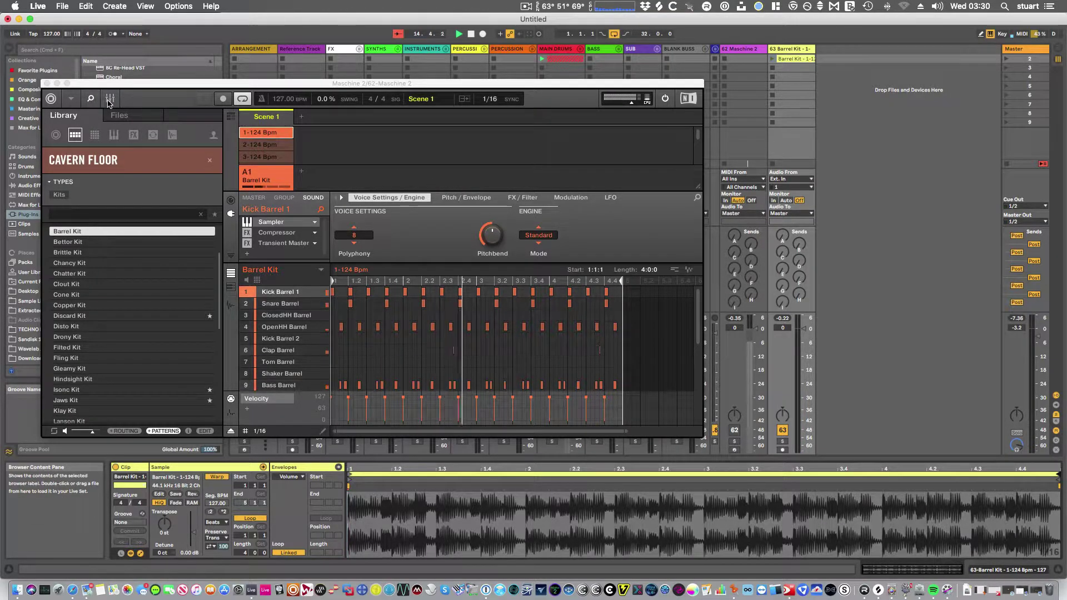
pyautogui.click(71, 99)
pyautogui.moveTo(95, 160)
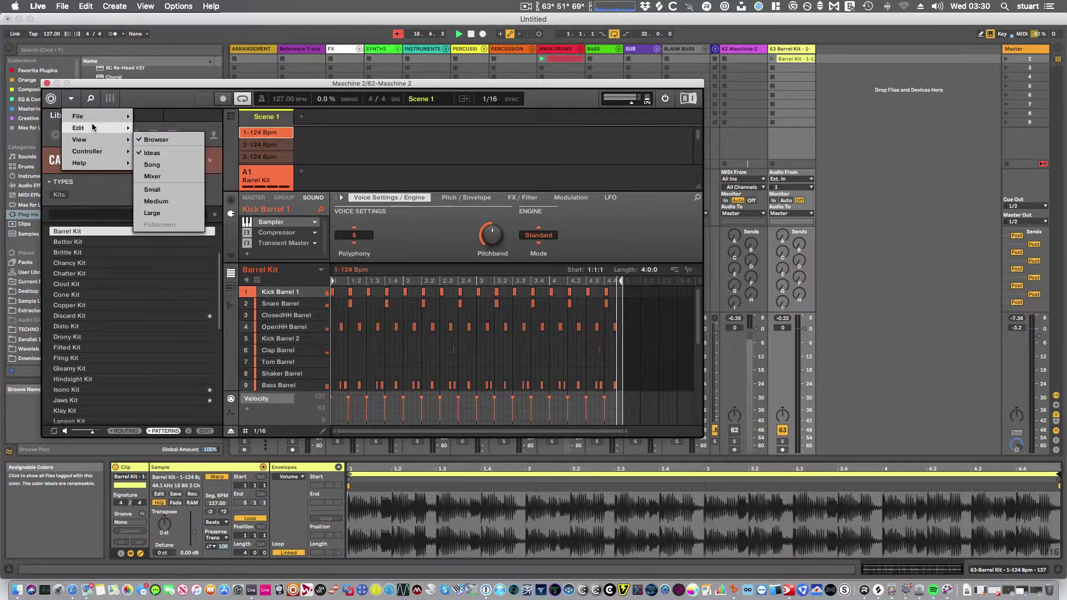
pyautogui.moveTo(95, 115)
pyautogui.click(176, 190)
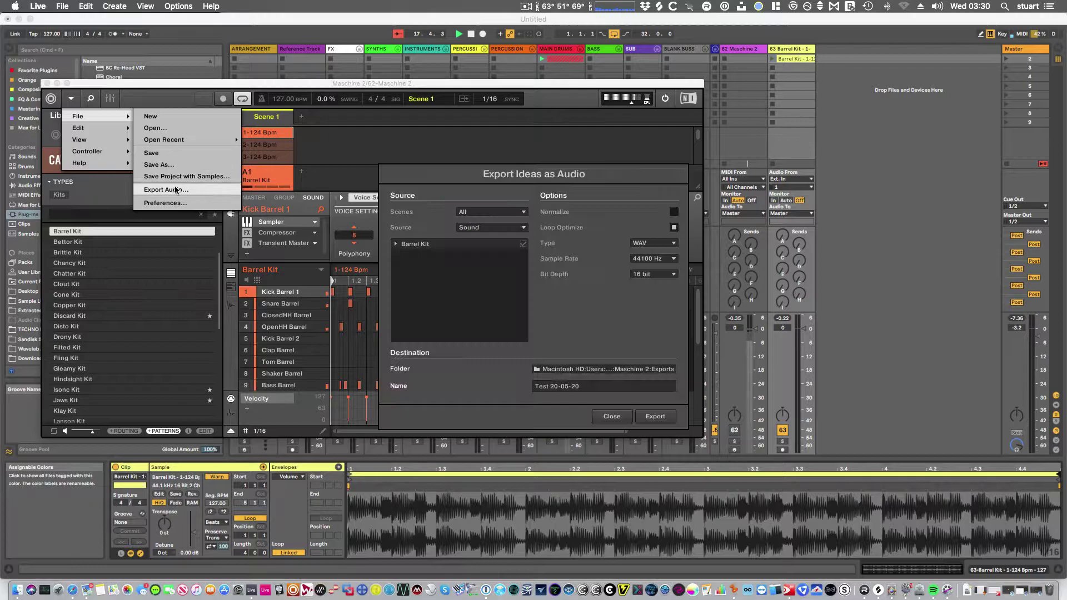
pyautogui.click(500, 228)
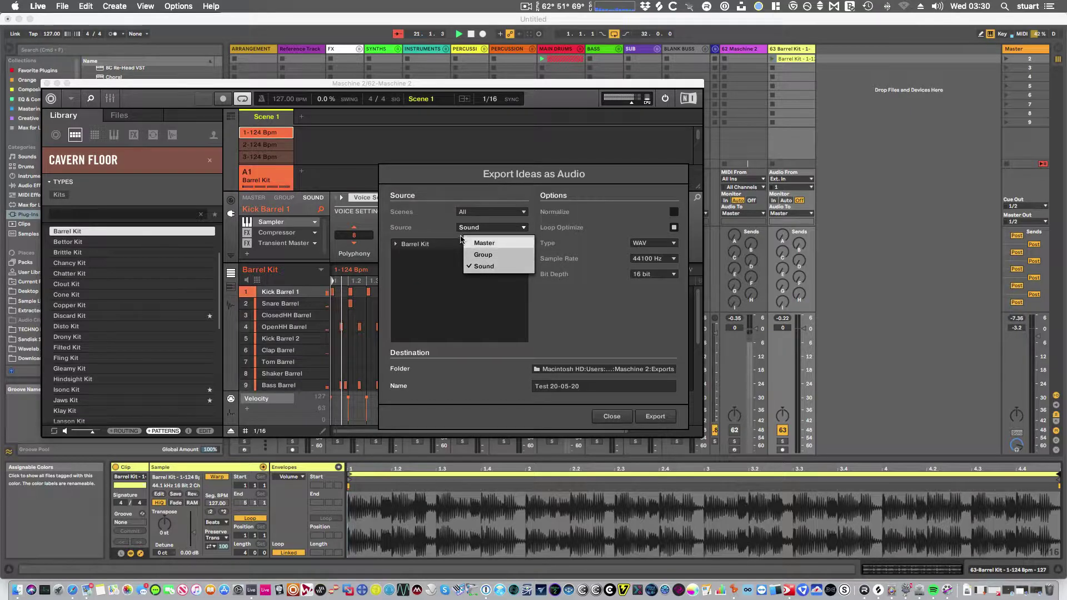
pyautogui.click(414, 253)
pyautogui.click(396, 245)
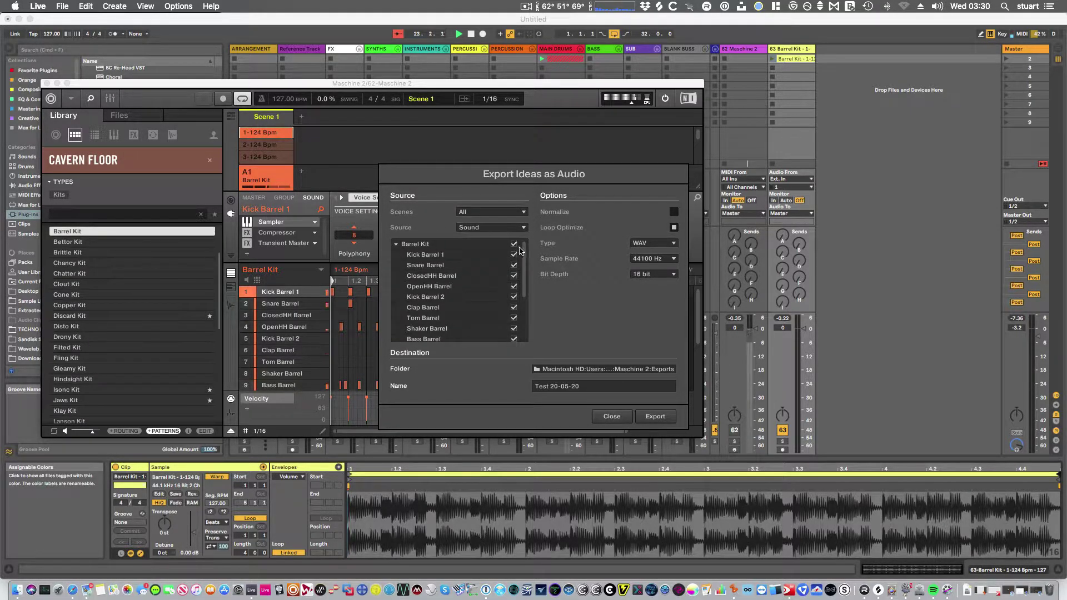
pyautogui.moveTo(523, 278); pyautogui.dragTo(523, 237)
pyautogui.click(655, 418)
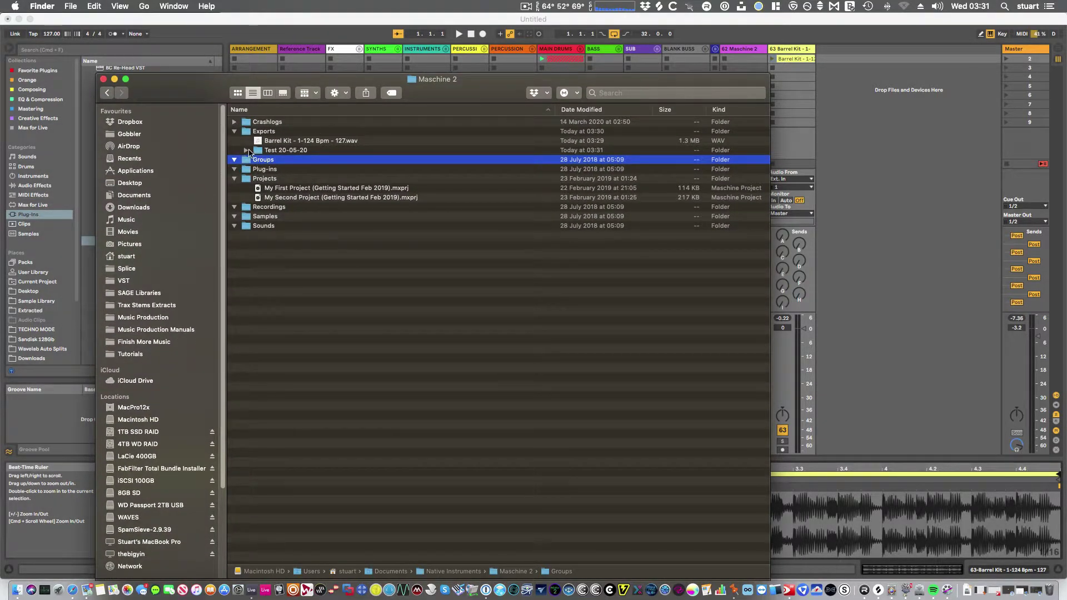
# - Select all 16 WAV stems in the Test 20-05-20 folder and drop them onto new track 64
pyautogui.click(245, 151)
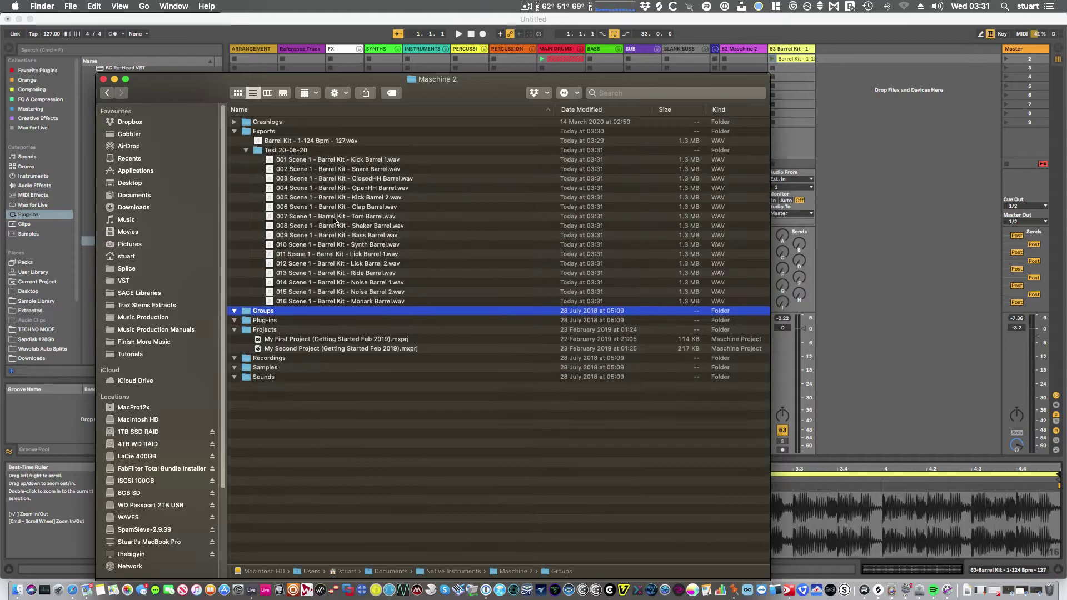
pyautogui.click(322, 161)
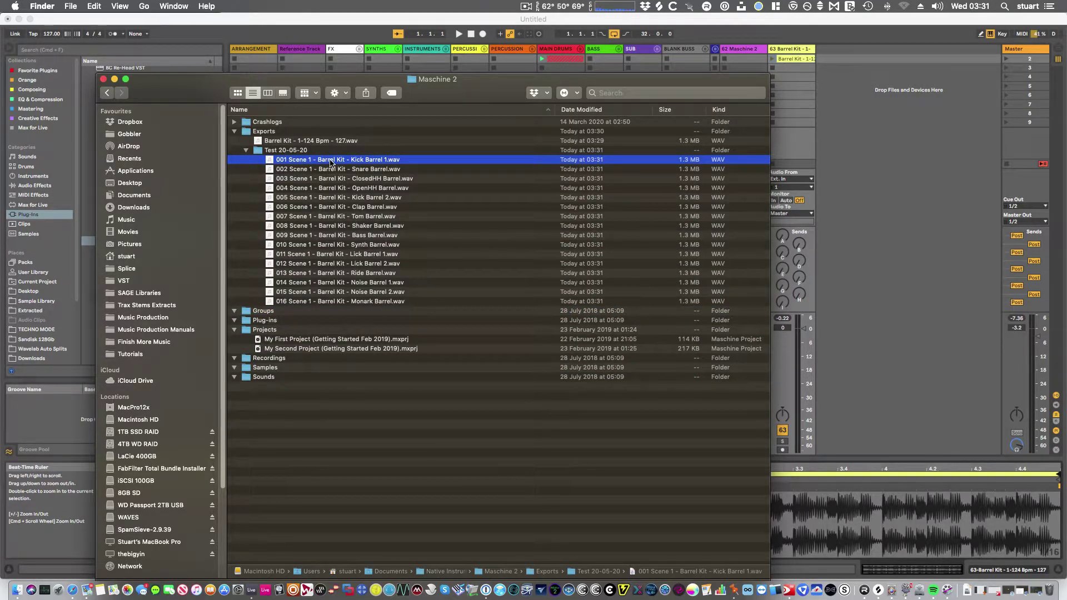
pyautogui.keyDown('shift'); pyautogui.click(311, 302); pyautogui.keyUp('shift')
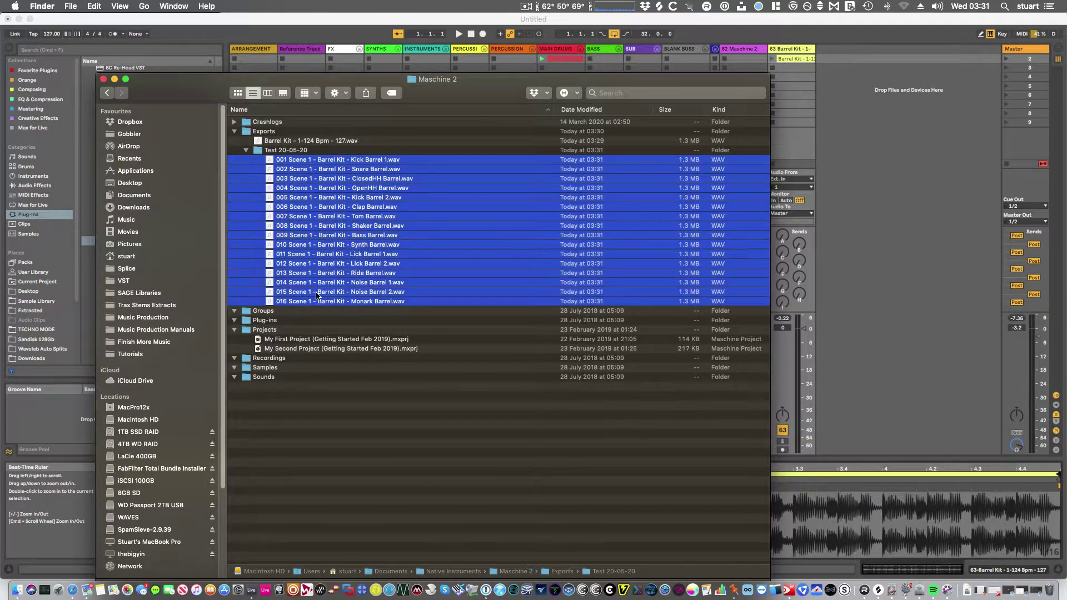
pyautogui.moveTo(815, 94); pyautogui.dragTo(845, 68)
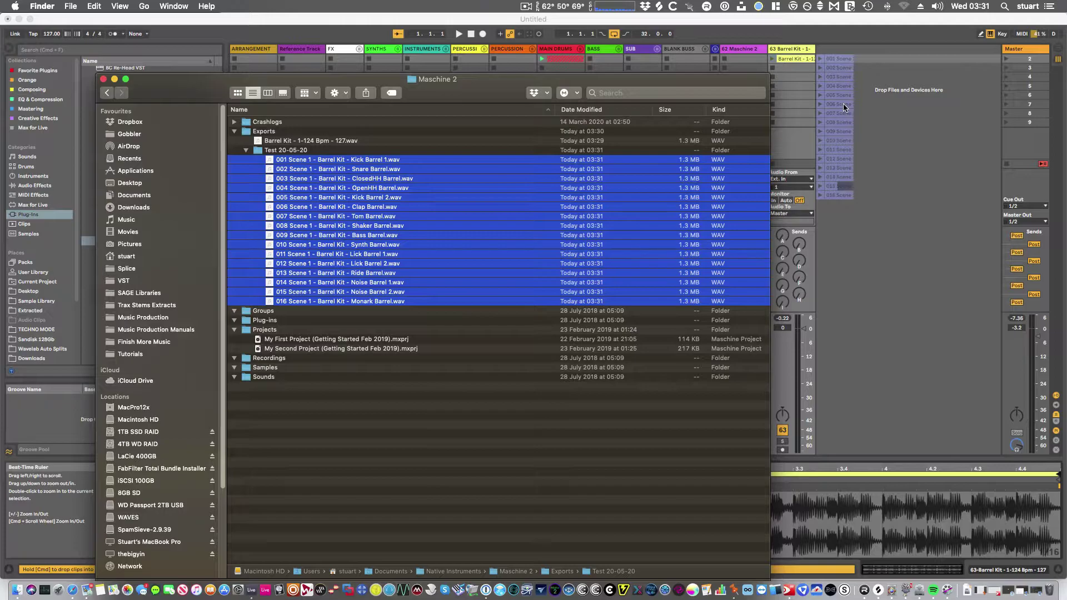
pyautogui.moveTo(843, 106); pyautogui.dragTo(845, 111)
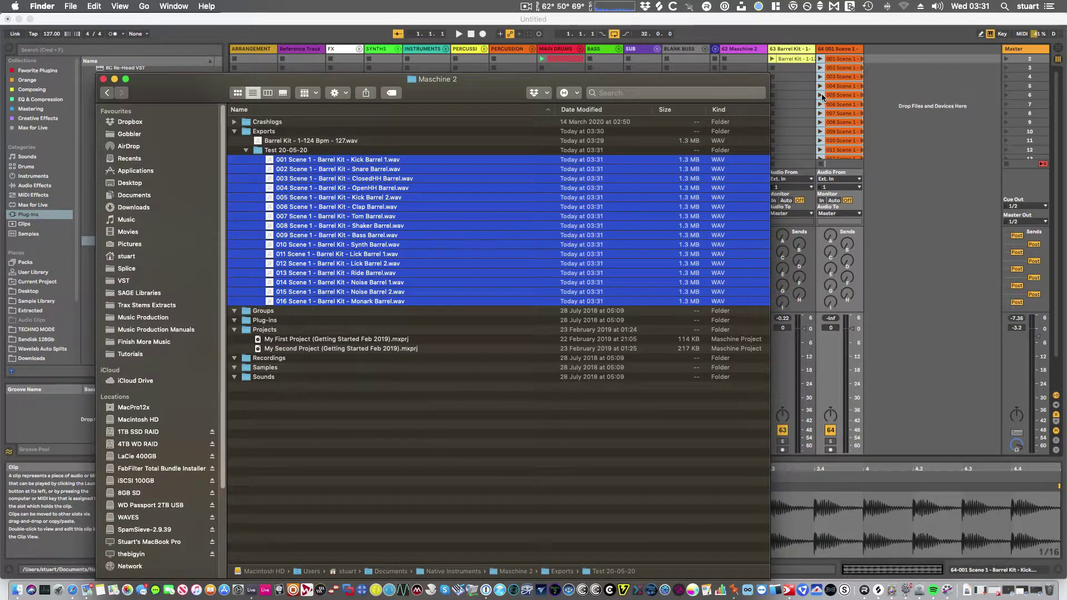
# - Audition stem clips 001, 002, 003, 004, 009 and 011 on track 64 in turn
pyautogui.click(820, 62)
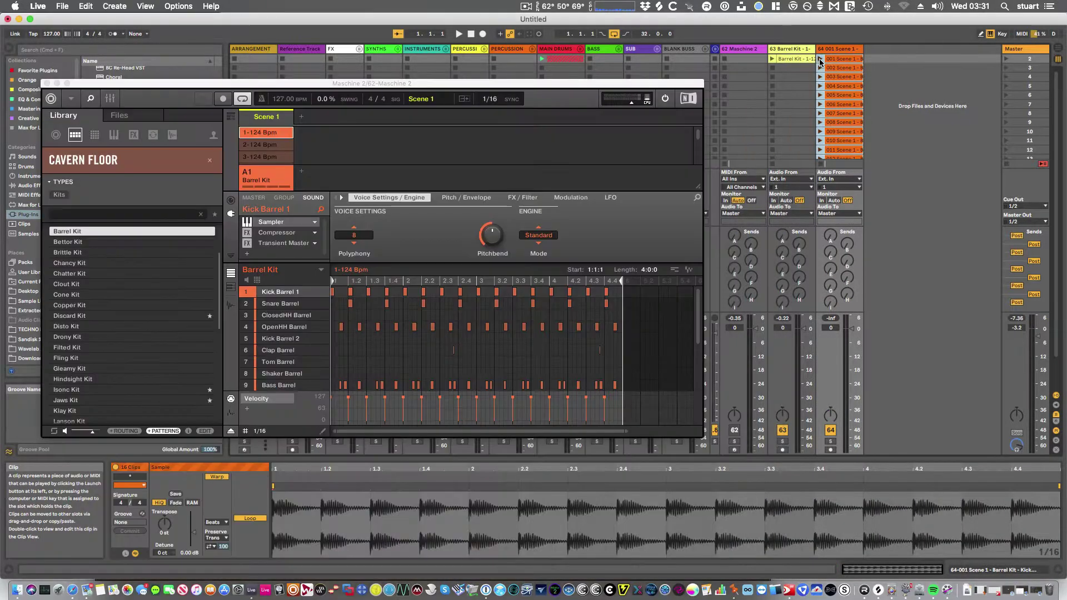
pyautogui.click(820, 59)
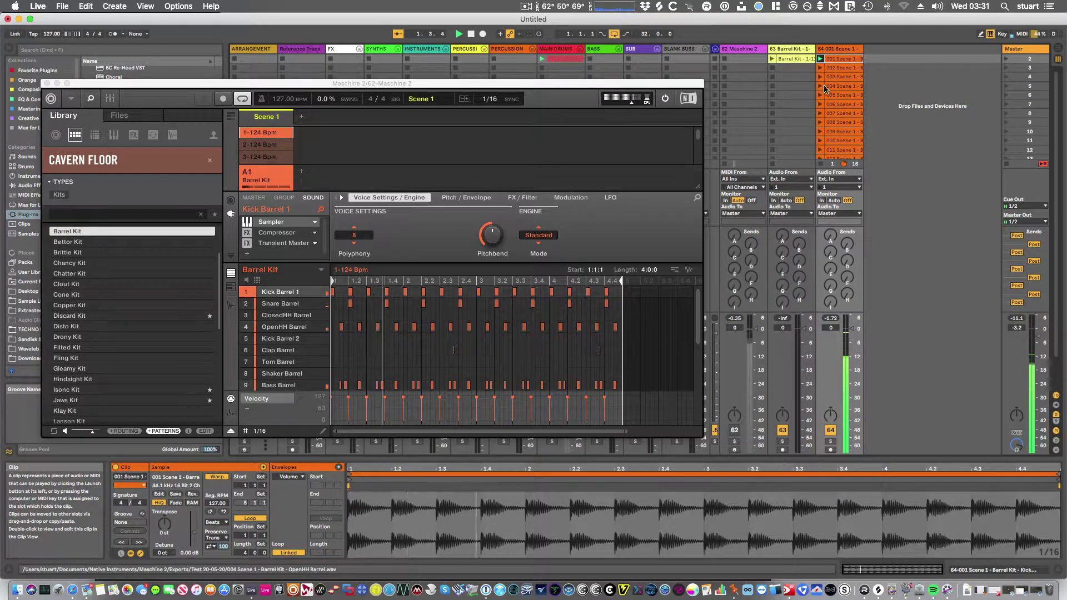
pyautogui.click(819, 67)
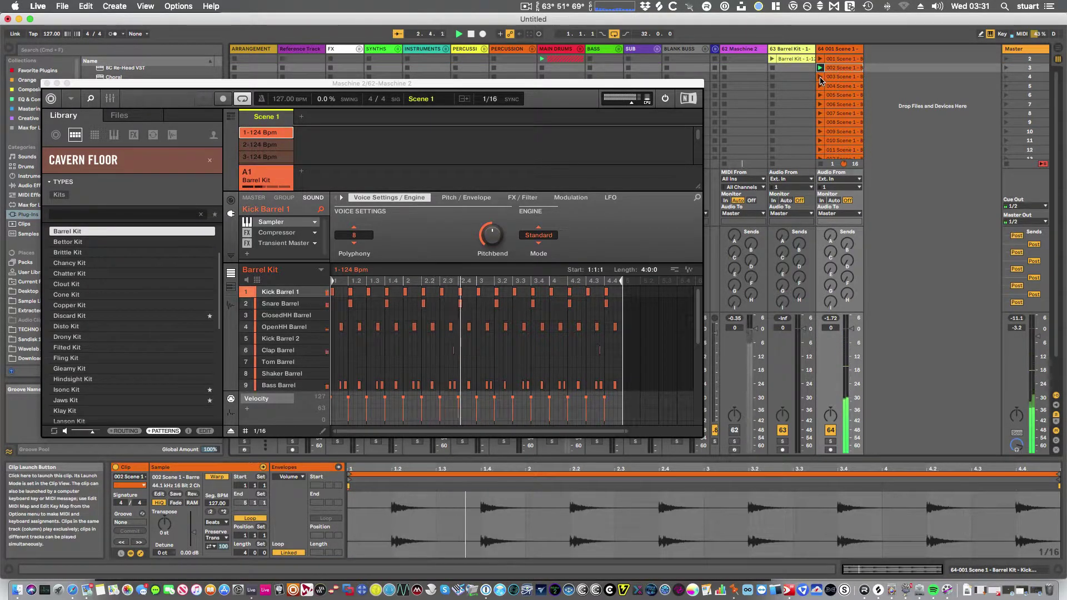
pyautogui.click(820, 77)
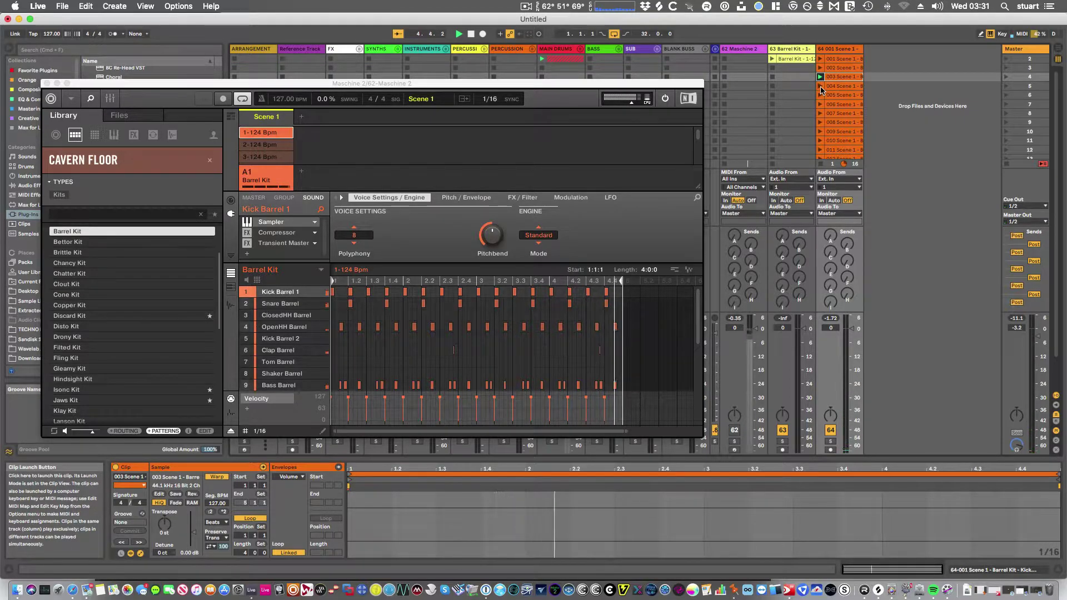
pyautogui.click(821, 86)
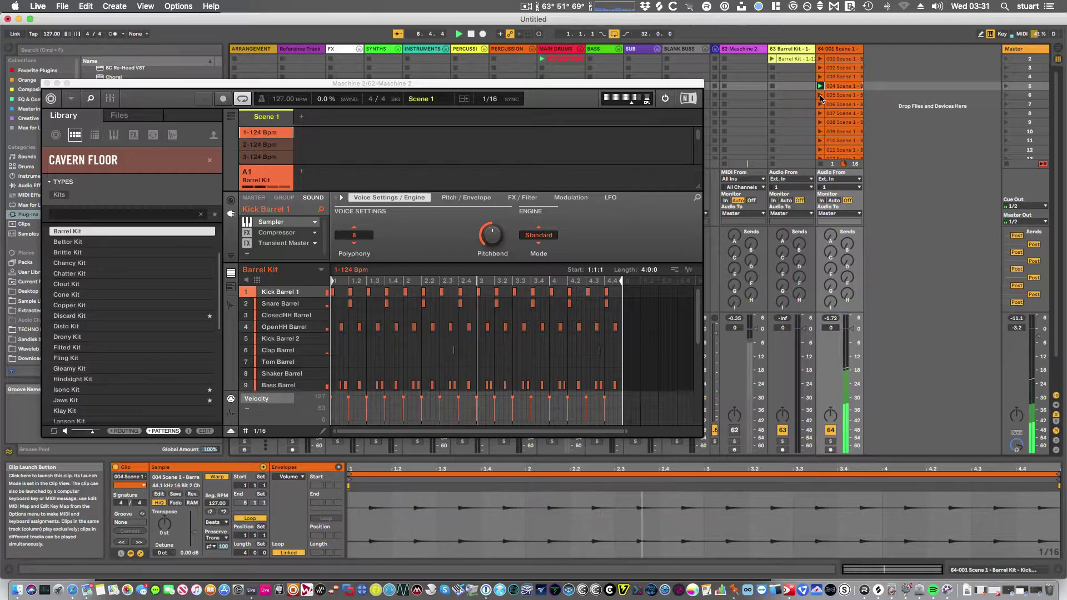
pyautogui.click(820, 132)
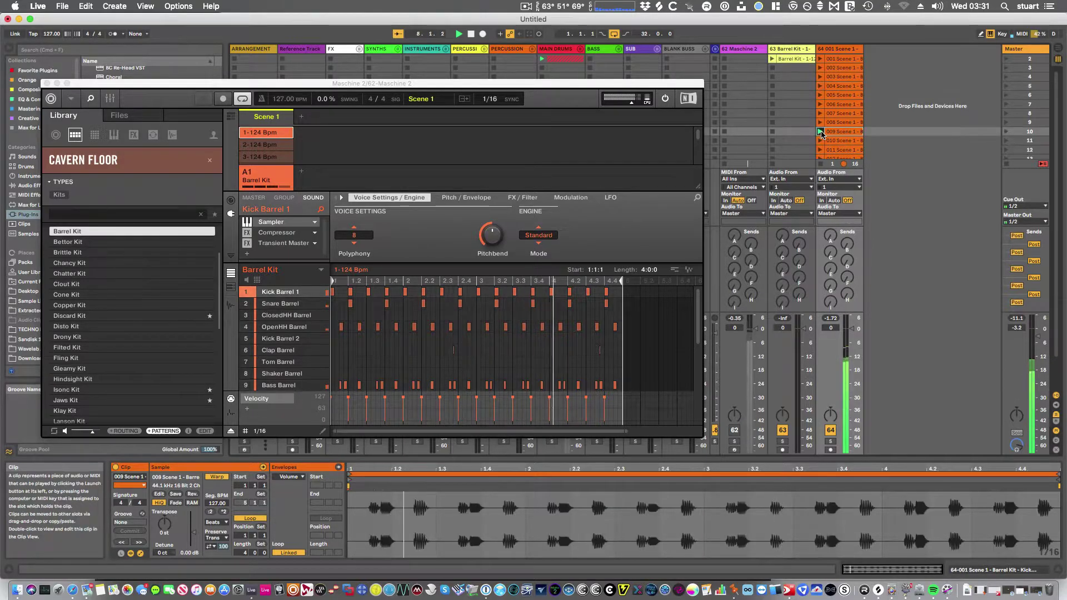
pyautogui.scroll(-2, 532, 372)
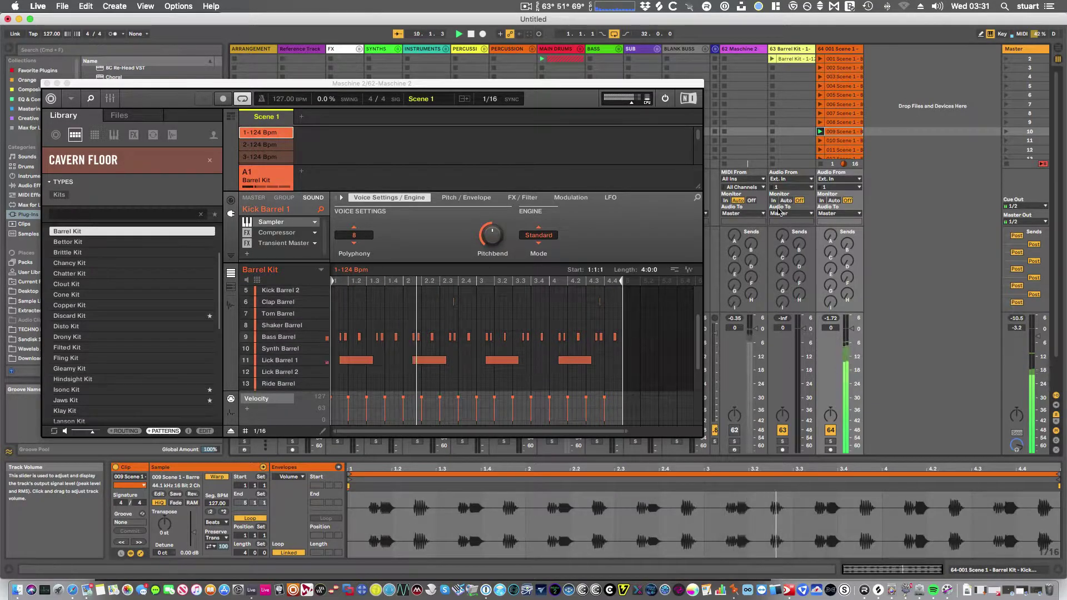
pyautogui.click(820, 150)
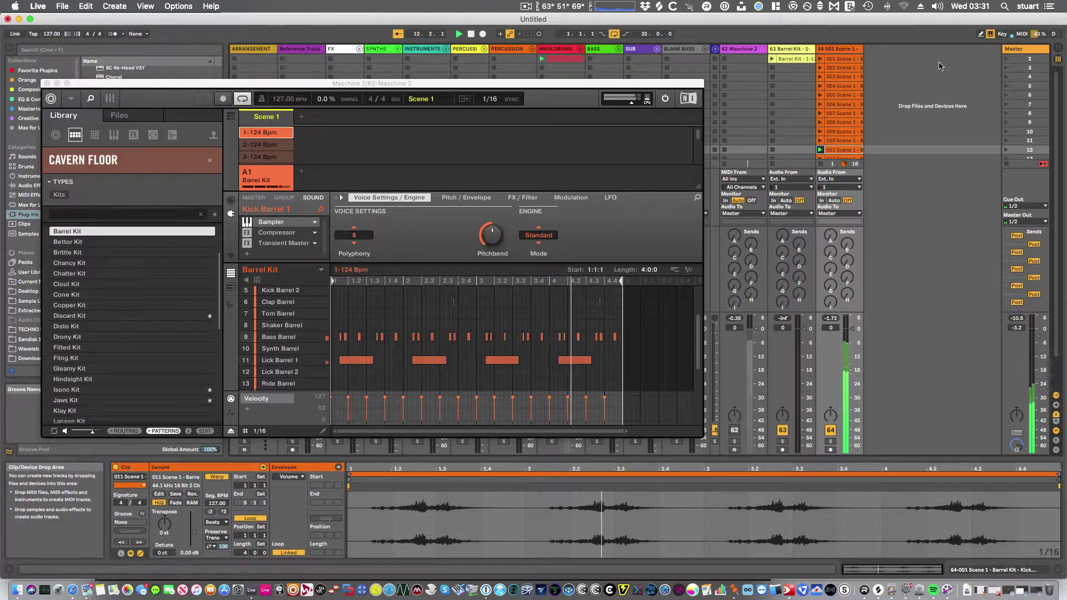
# - Move the 002 snare and 004 open hi-hat clips onto their own new tracks
pyautogui.click(839, 59)
pyautogui.click(838, 69)
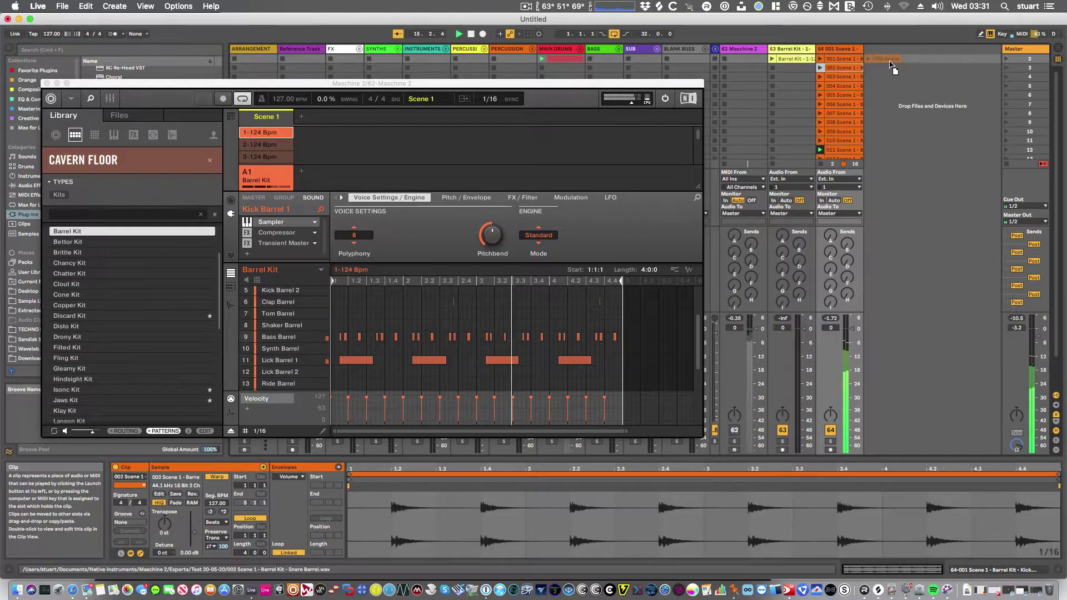
pyautogui.moveTo(834, 79); pyautogui.dragTo(887, 59)
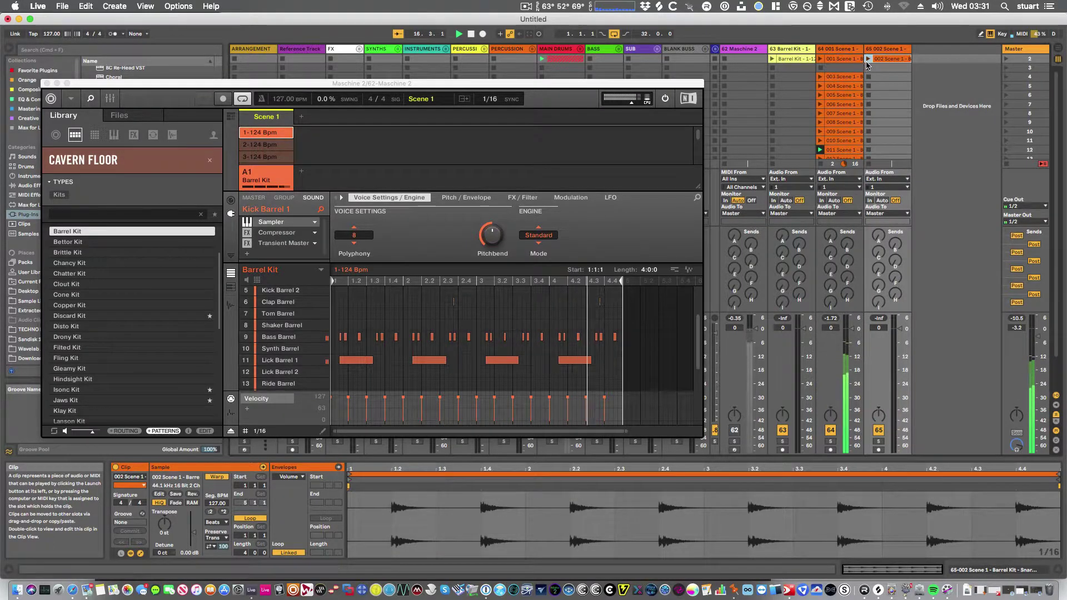
pyautogui.click(819, 59)
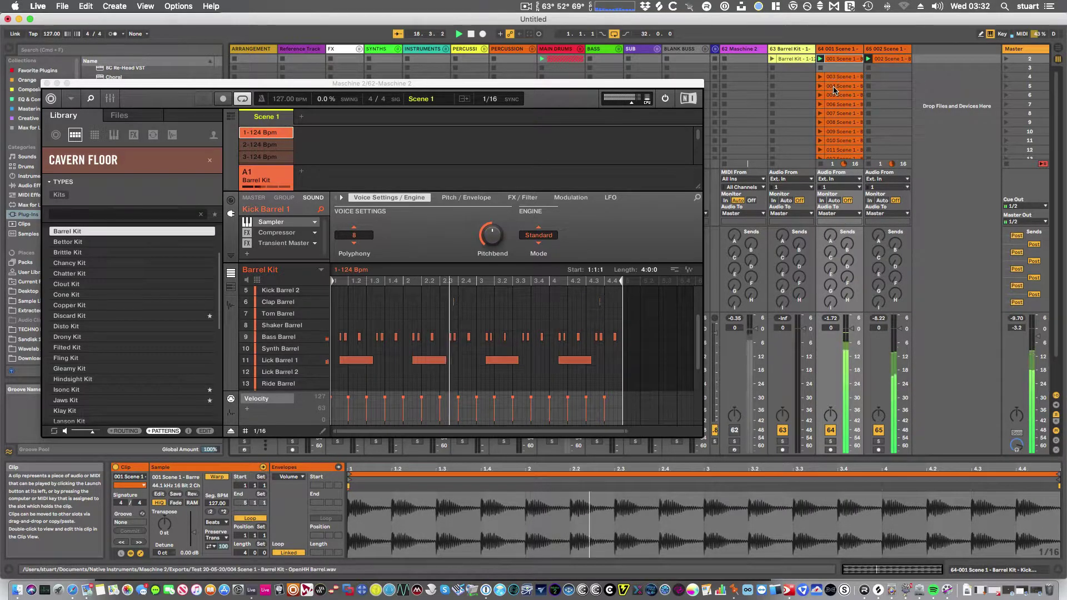
pyautogui.moveTo(833, 89); pyautogui.dragTo(917, 64)
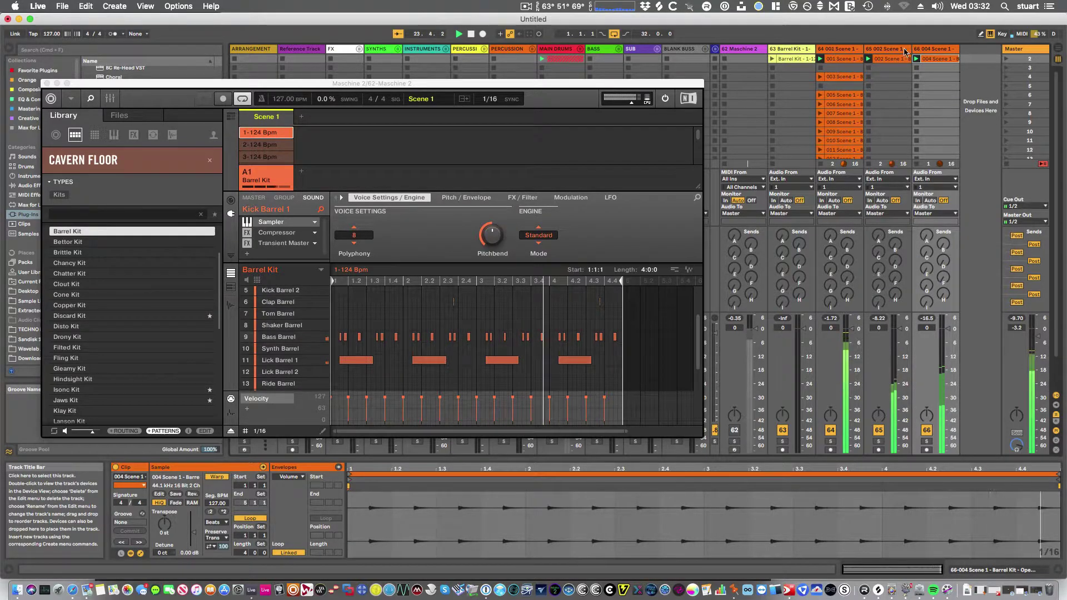
# - Select tracks 64–66 and group them with Group Tracks
pyautogui.click(833, 49)
pyautogui.keyDown('shift'); pyautogui.click(939, 49); pyautogui.keyUp('shift')
pyautogui.rightClick(941, 50)
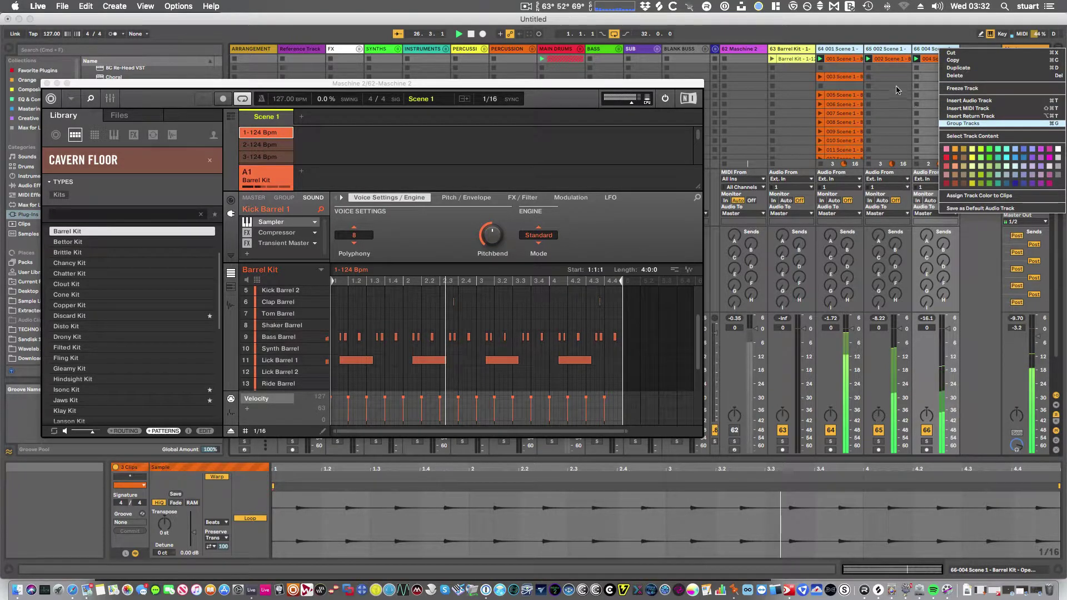
pyautogui.press('Return')
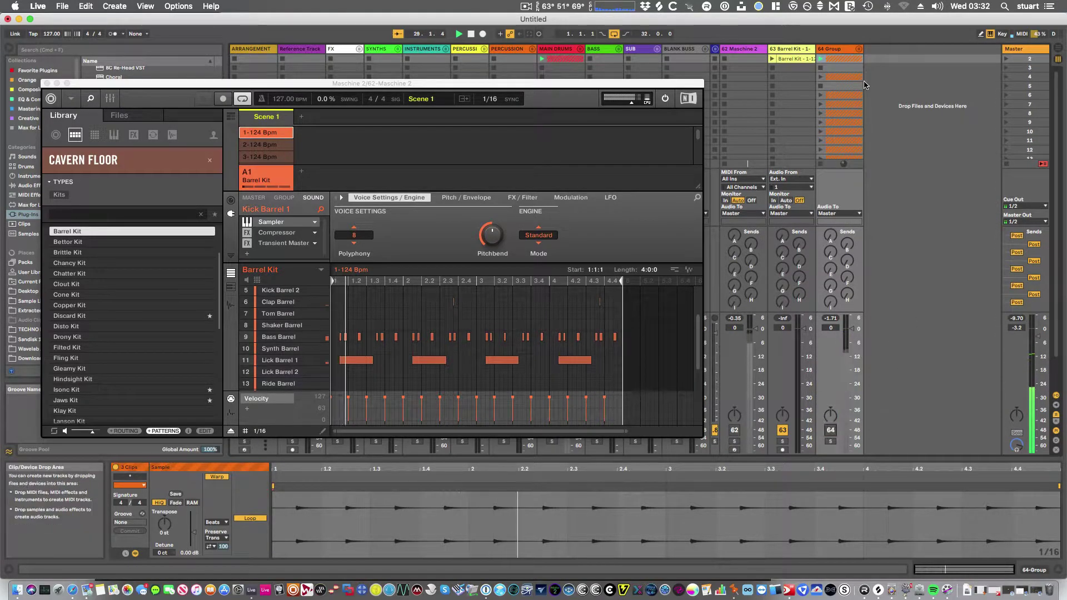
# - Insert audio track 68 taking input from 62-Maschine 2, Maschine Out 2
pyautogui.rightClick(879, 51)
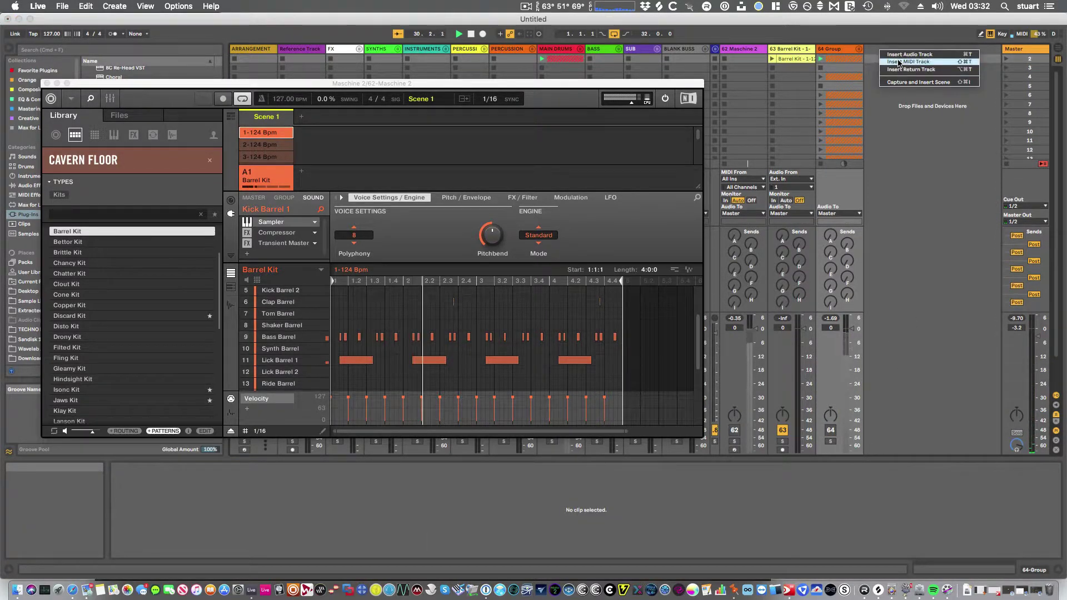
pyautogui.press('Return')
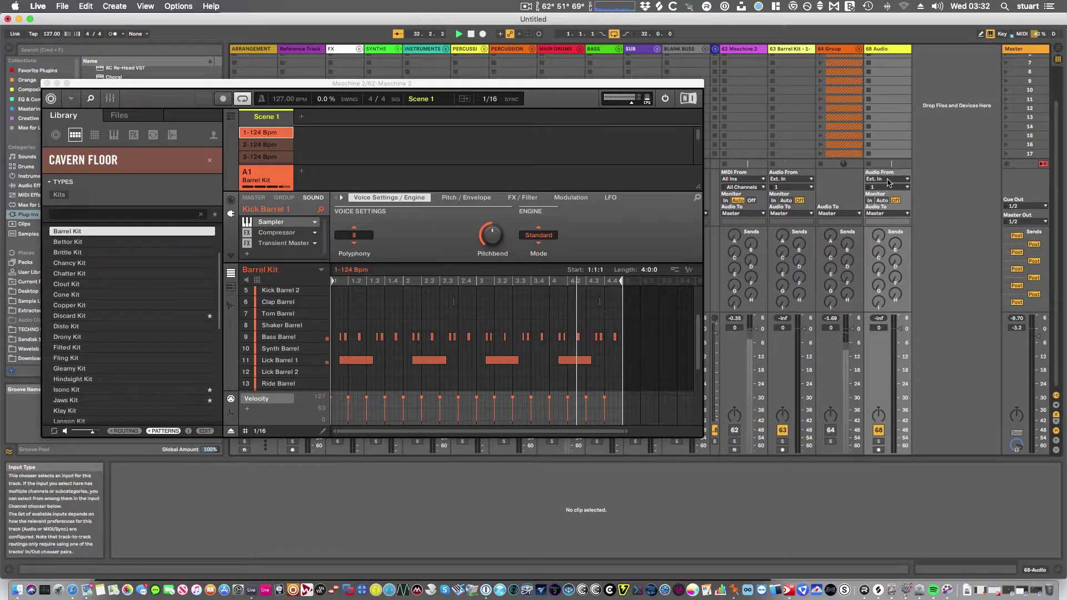
pyautogui.click(888, 180)
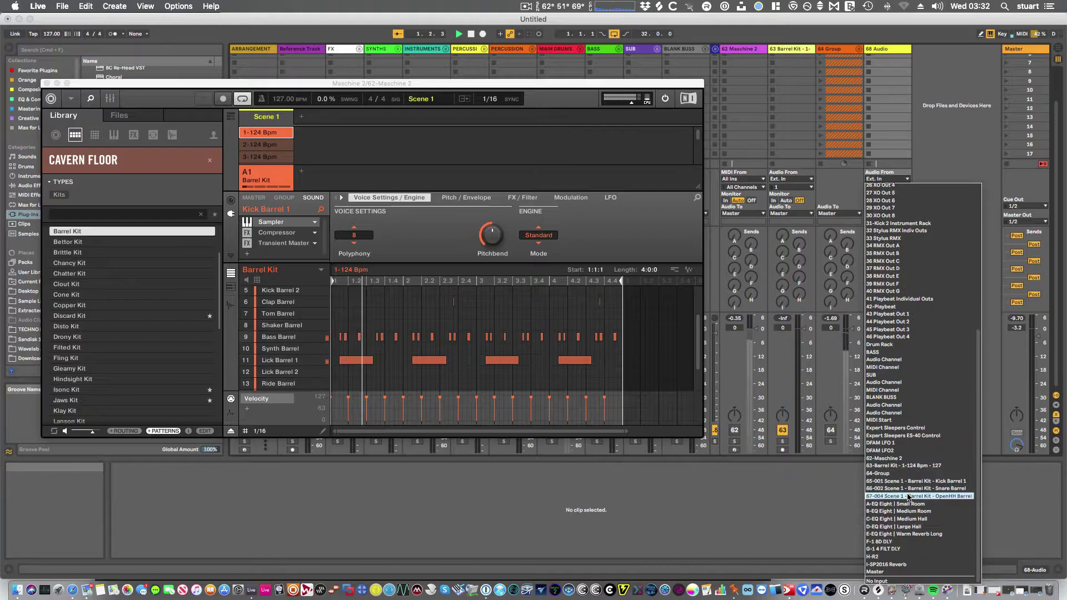
pyautogui.click(898, 459)
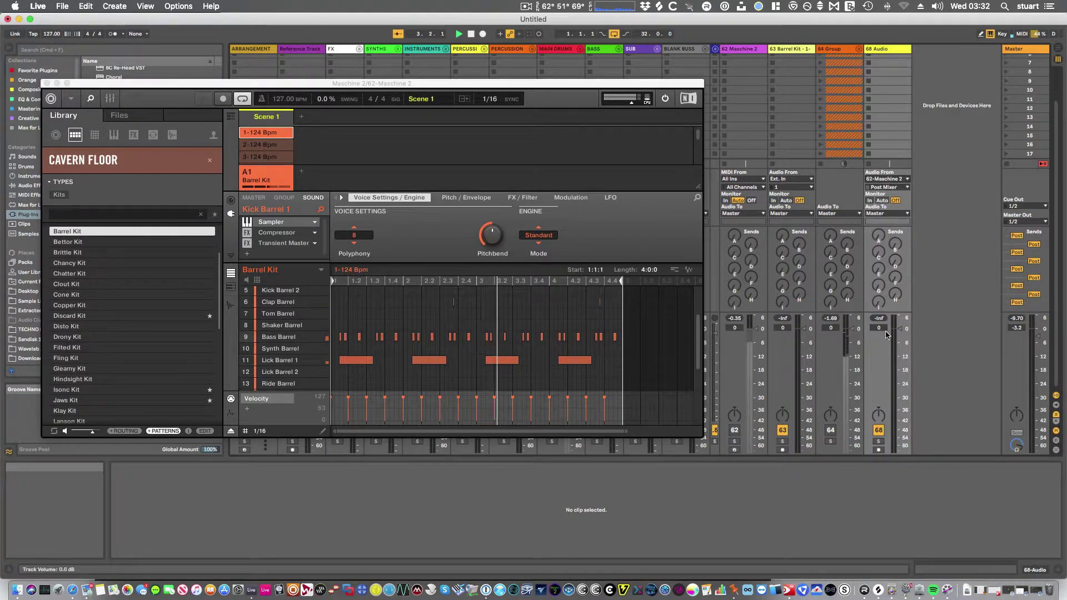
pyautogui.click(887, 188)
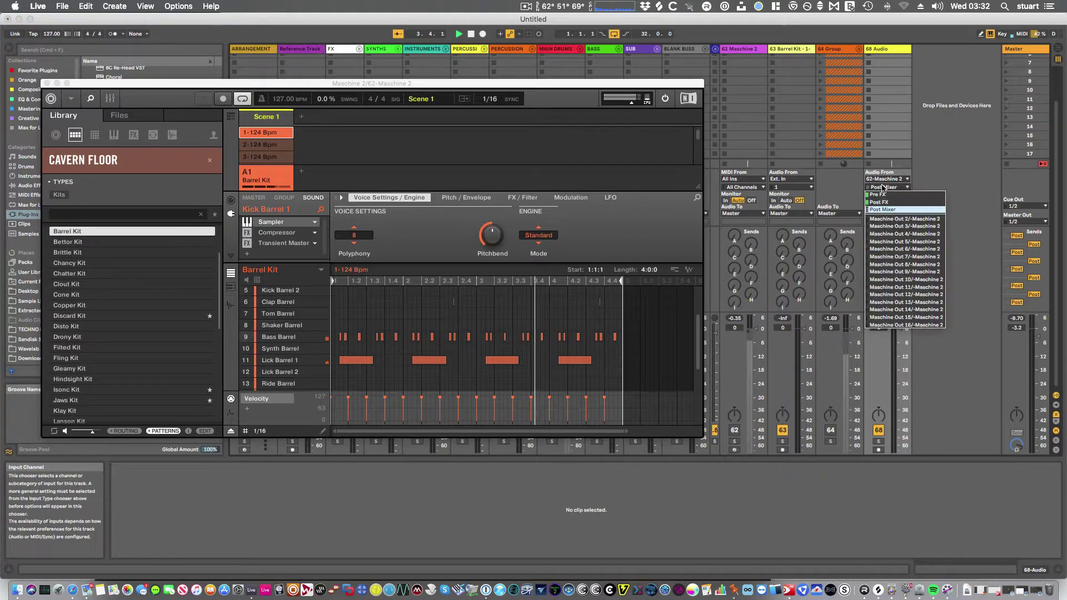
pyautogui.click(888, 219)
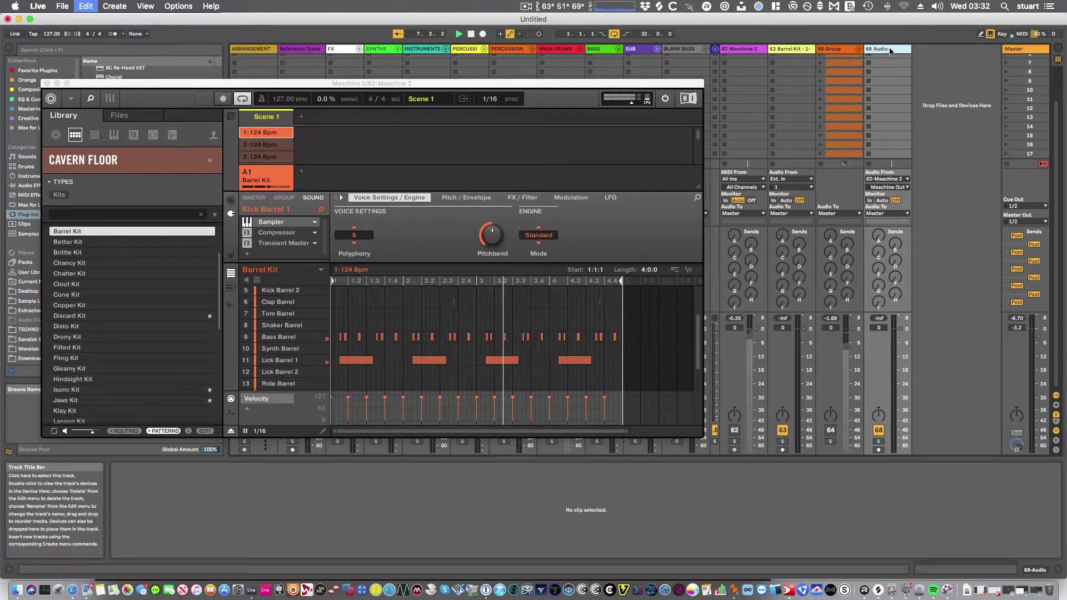
# - Set the duplicated track 69's input channel to Maschine Out 4
pyautogui.click(936, 187)
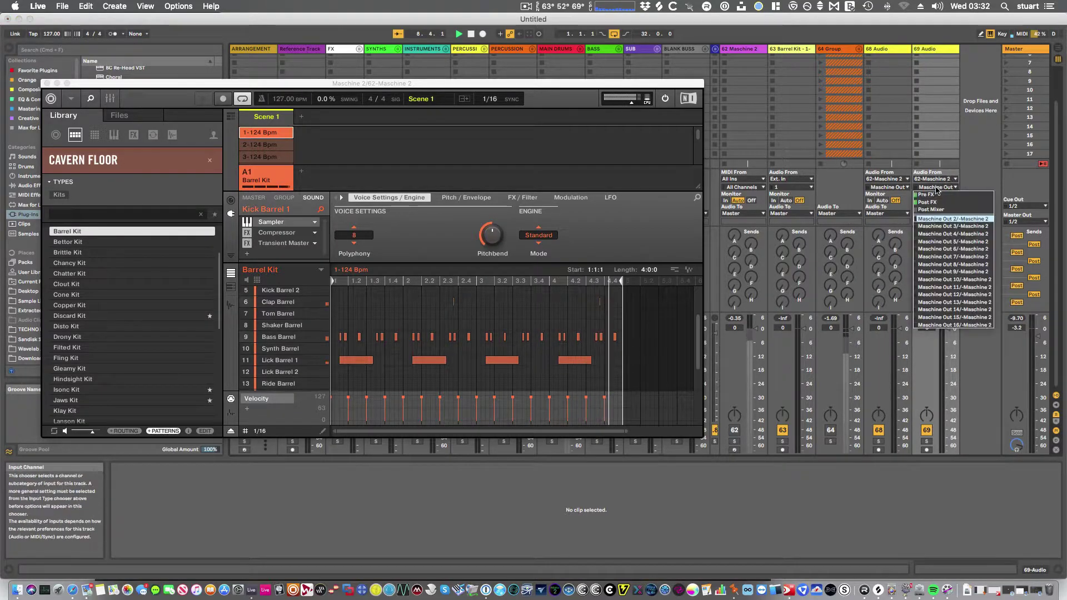
pyautogui.click(933, 227)
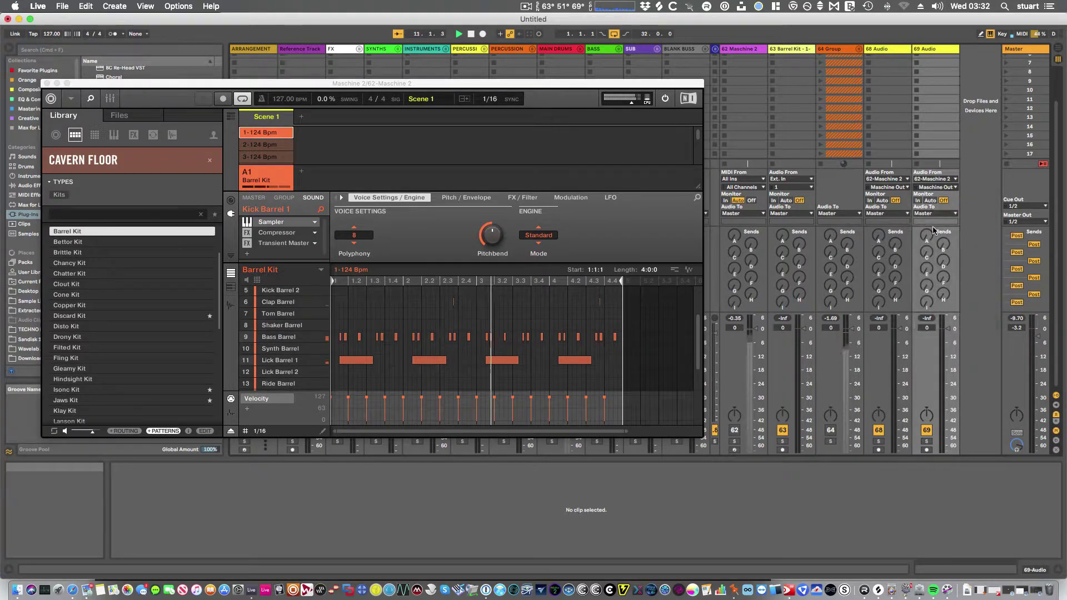
pyautogui.click(932, 187)
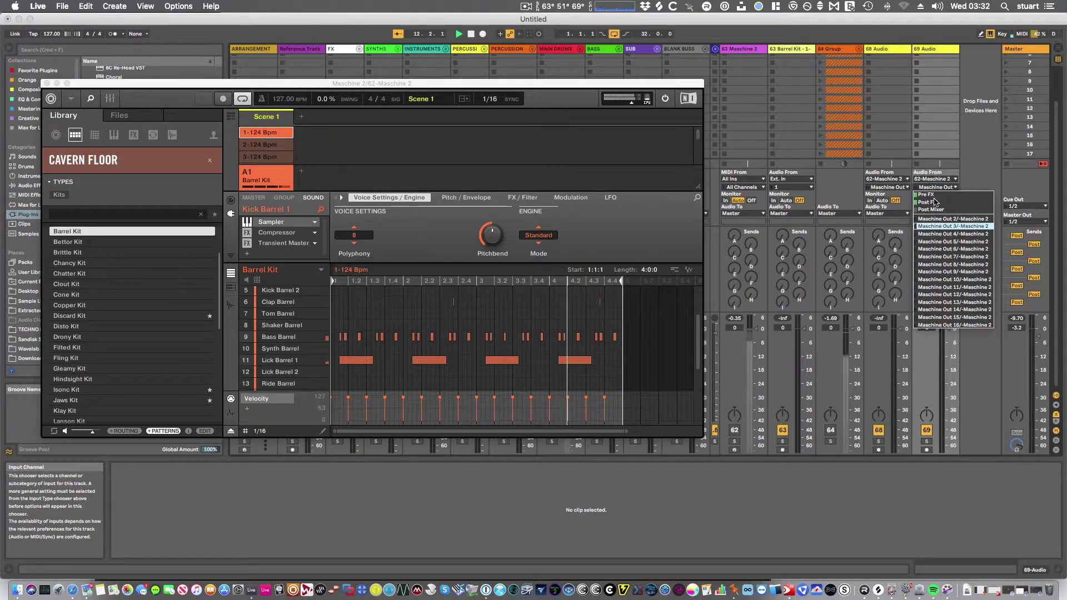
pyautogui.click(941, 235)
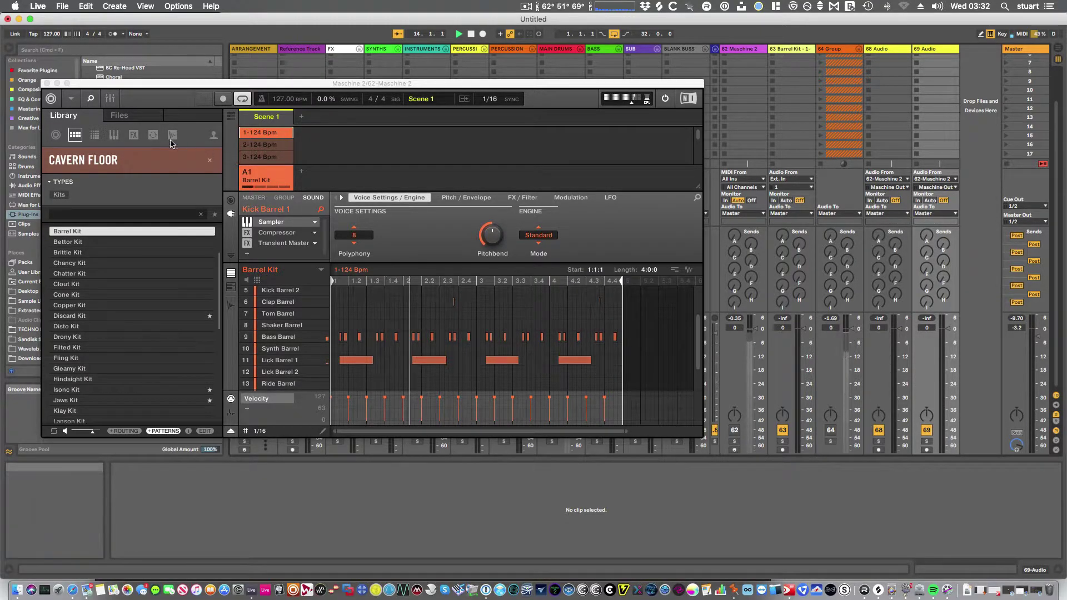
# - In Maschine's mixer, route kick, snare and open hi-hat to Ext. 2, Ext. 3 and Ext. 4
pyautogui.click(110, 98)
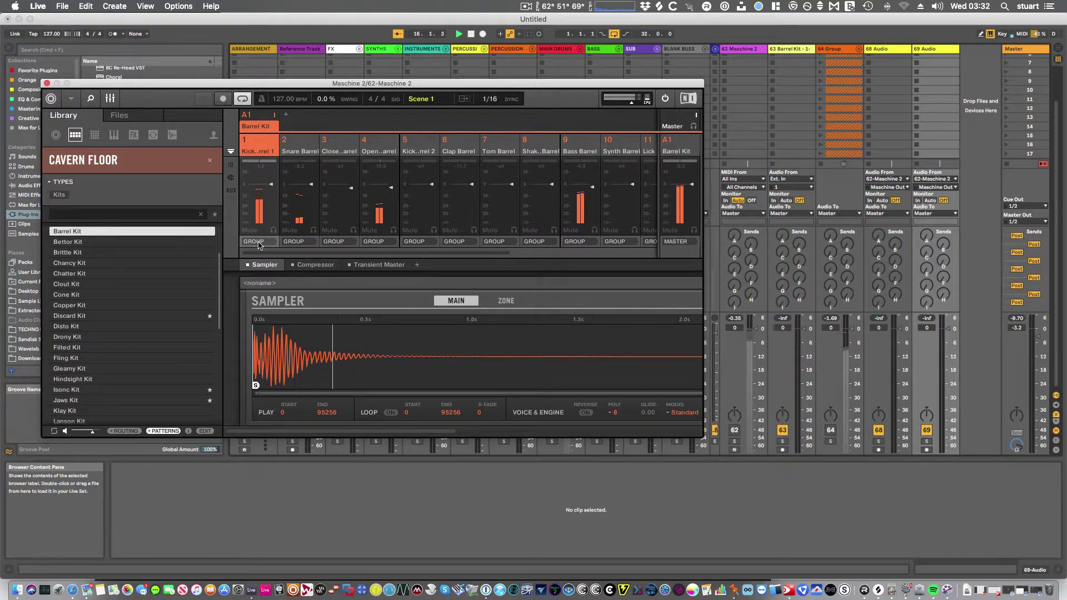
pyautogui.click(258, 242)
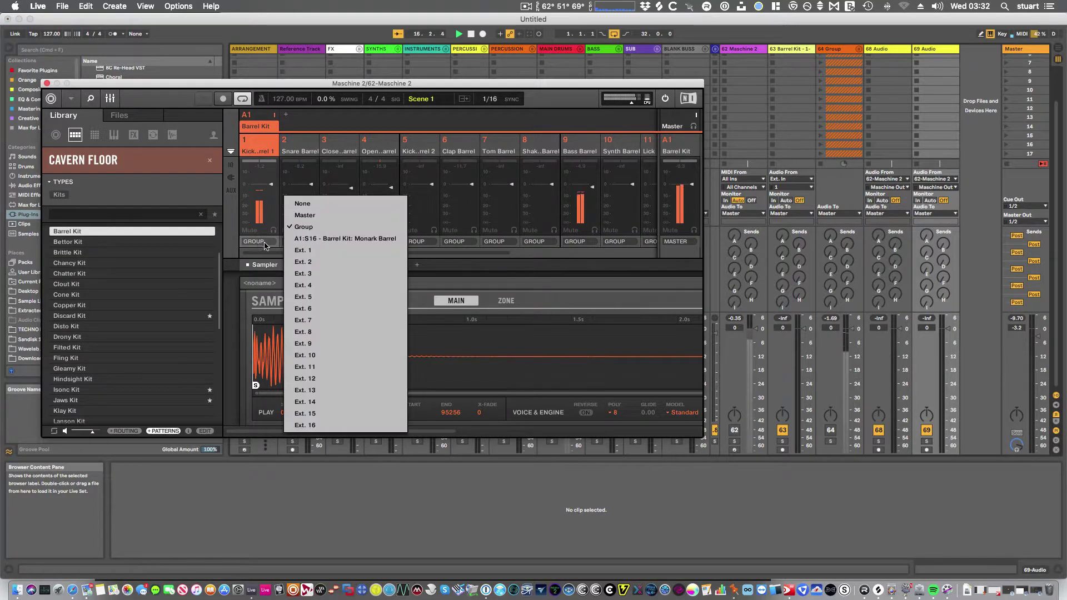
pyautogui.click(312, 263)
pyautogui.click(297, 245)
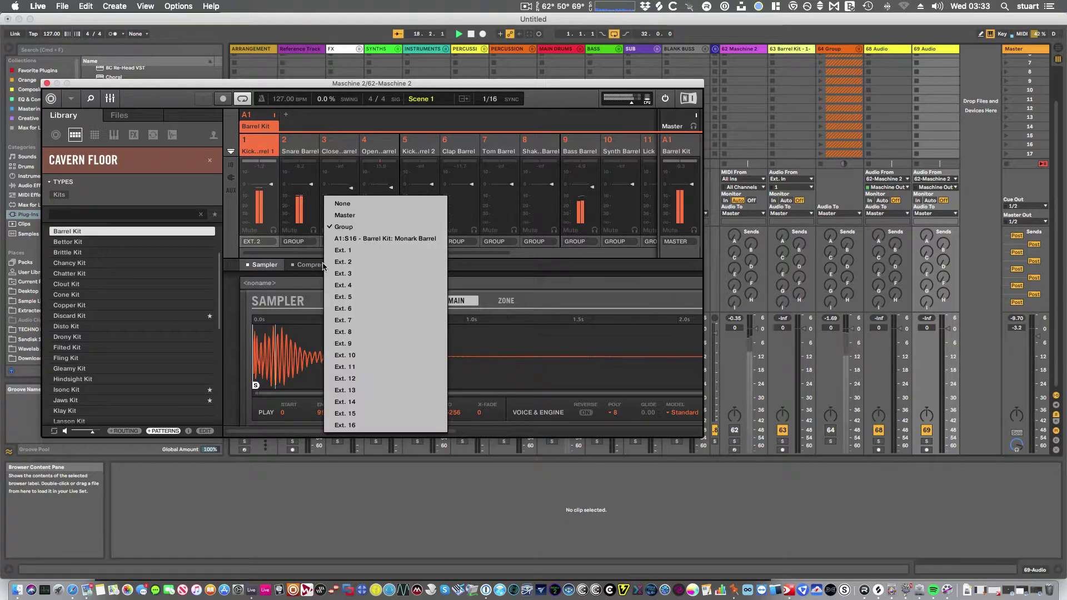
pyautogui.click(343, 273)
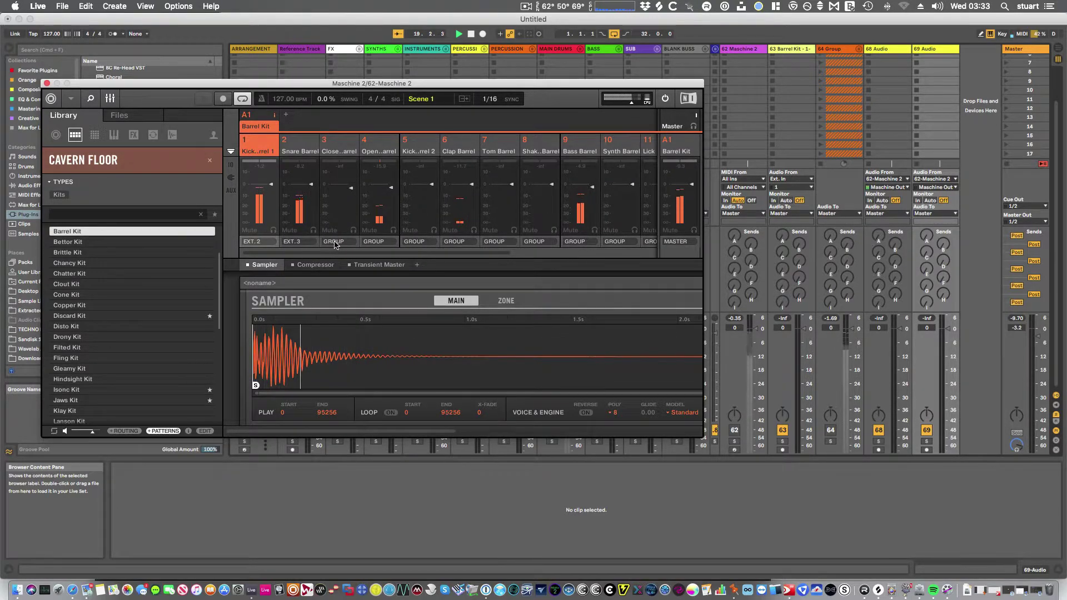
pyautogui.click(335, 242)
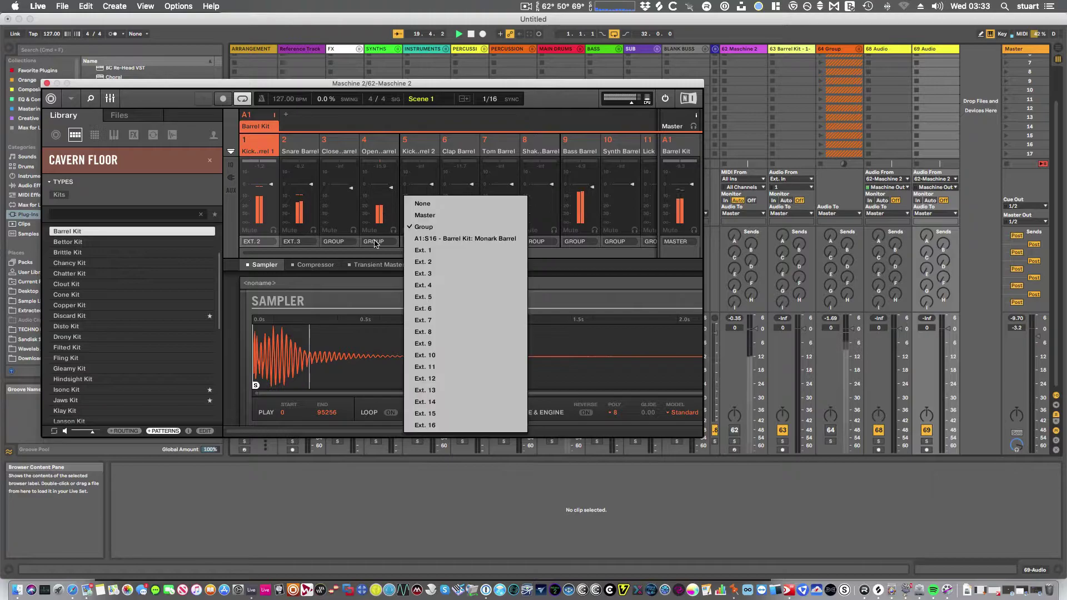
pyautogui.click(418, 286)
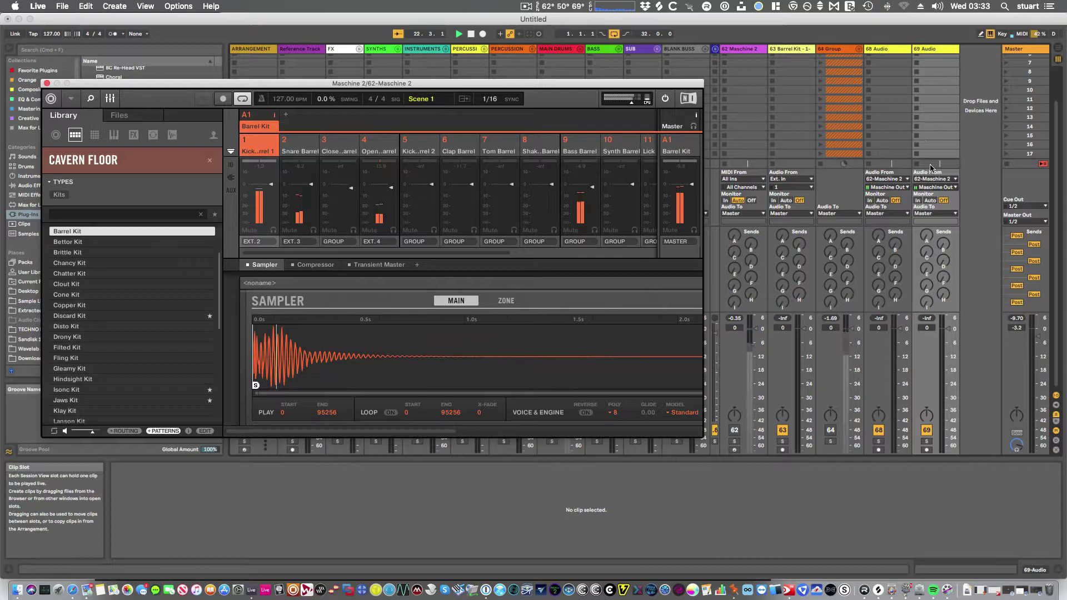
# - Arm track 69, record Maschine's outputs into tracks 68 and 69, and monitor both inputs
pyautogui.doubleClick(471, 34)
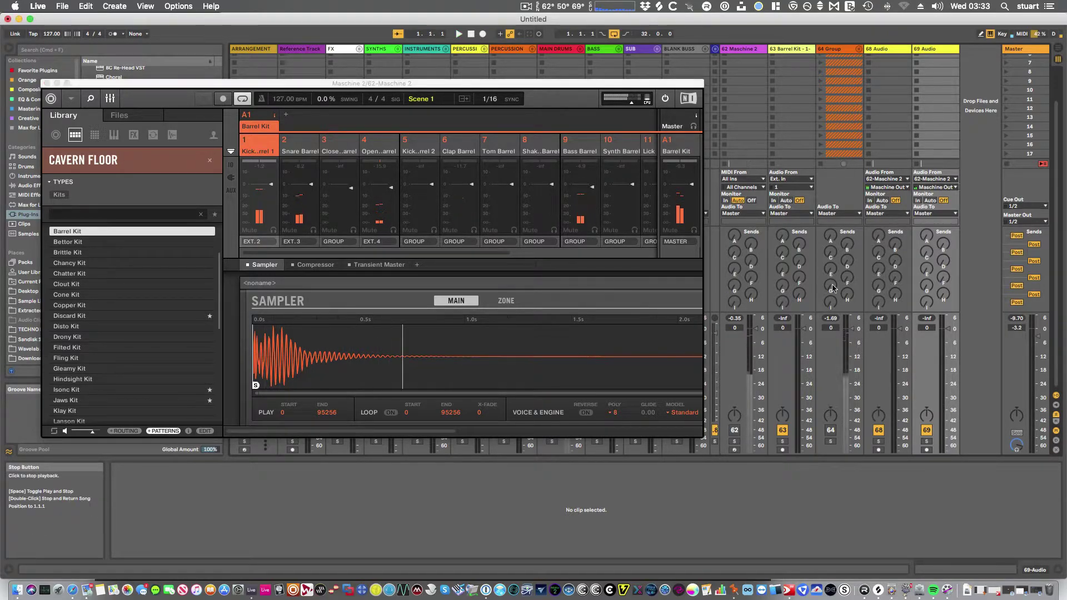
pyautogui.click(927, 449)
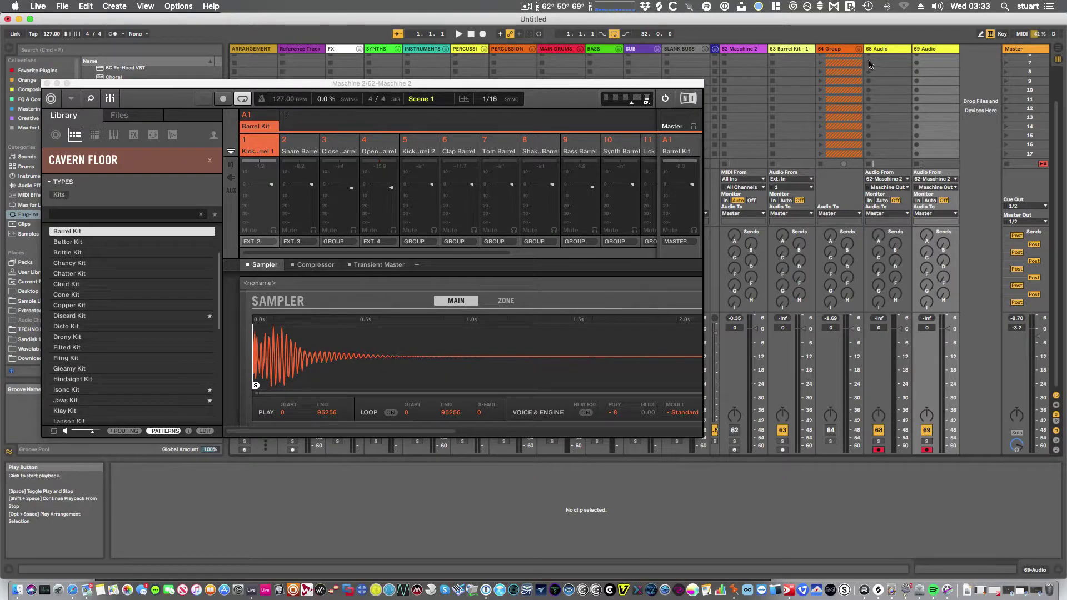
pyautogui.scroll(3, 888, 88)
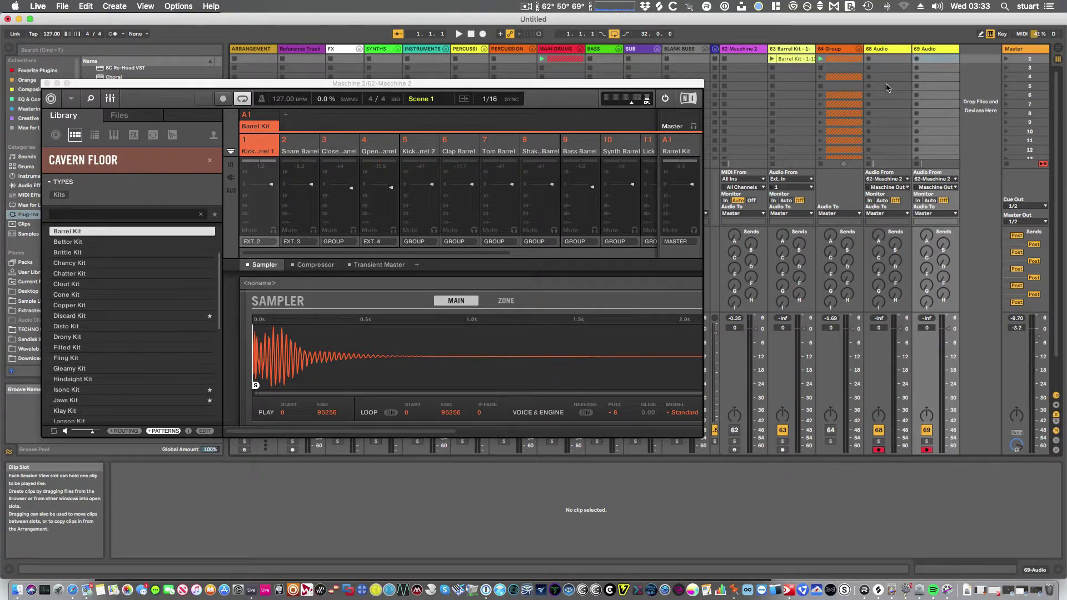
pyautogui.click(869, 60)
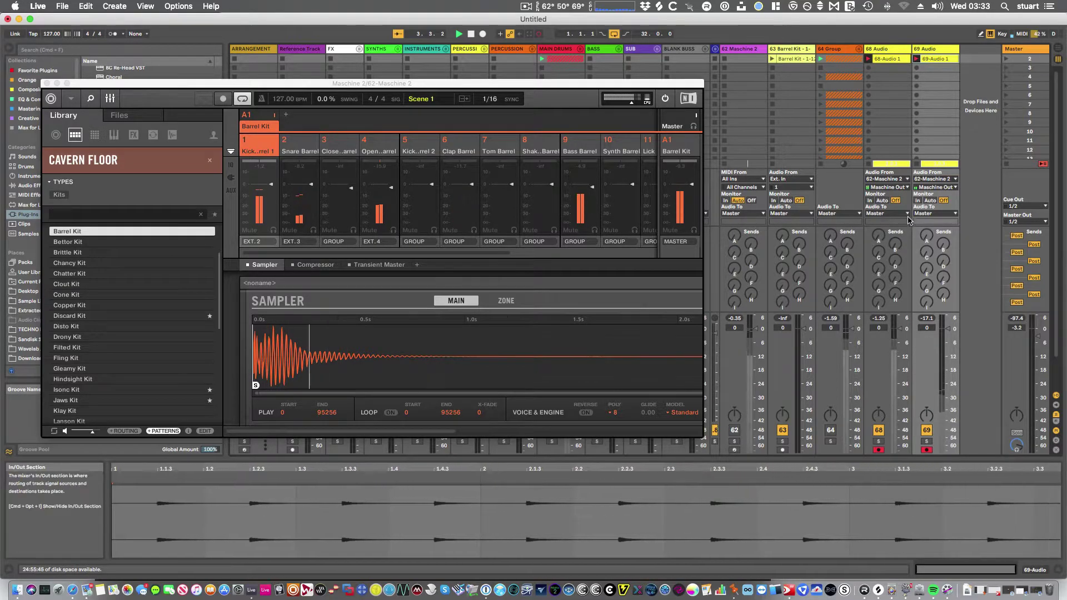
pyautogui.click(882, 201)
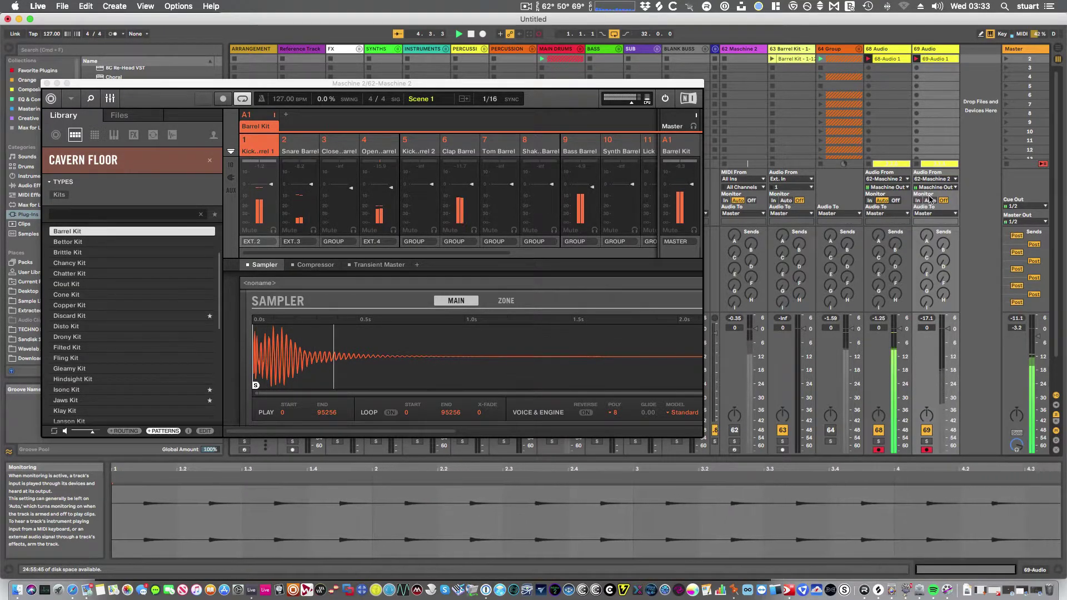
pyautogui.click(930, 201)
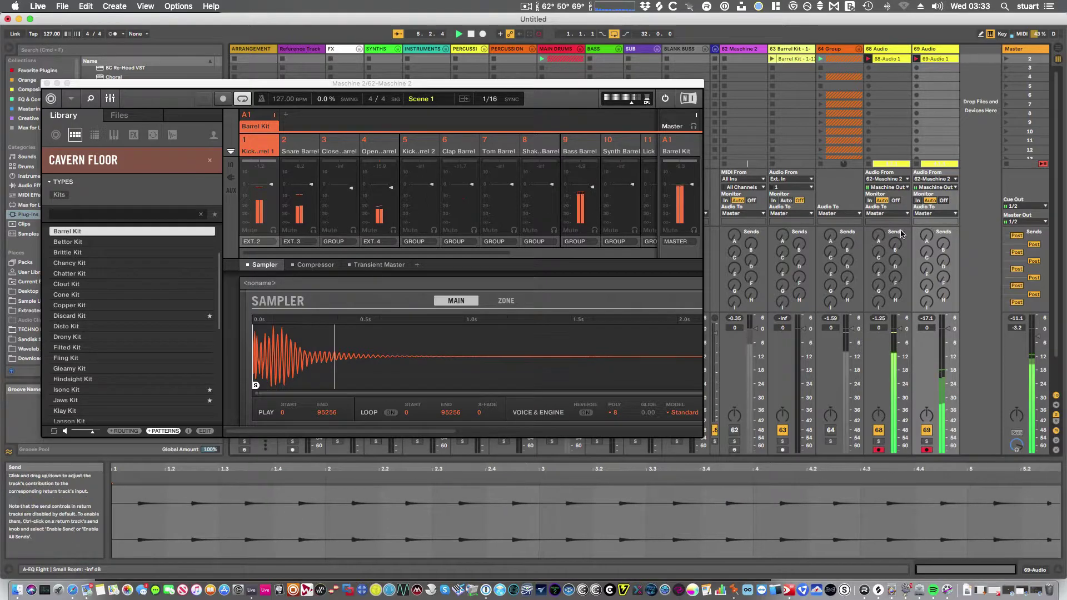
# - Stop recording, trim the 69 and 68 Audio clip loops to 8 bars, and play back
pyautogui.click(471, 36)
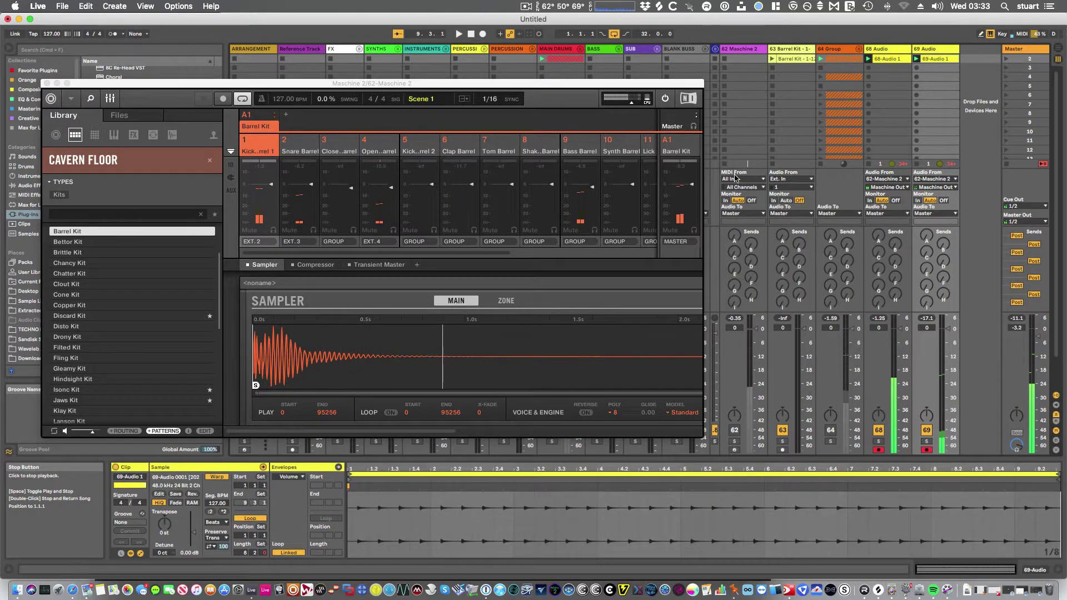
pyautogui.moveTo(1046, 477); pyautogui.dragTo(1011, 477)
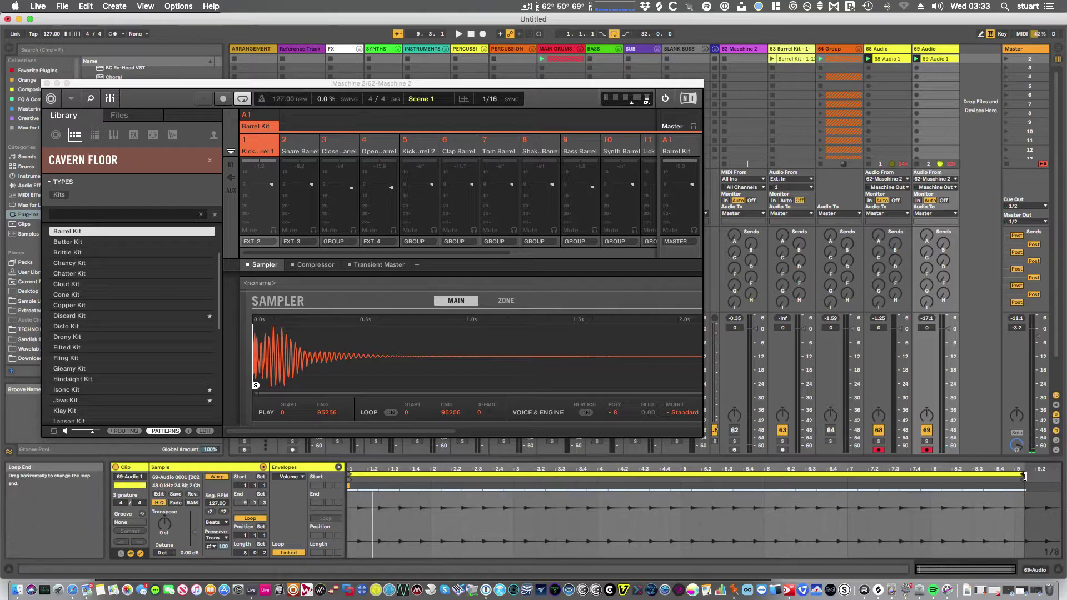
pyautogui.click(925, 60)
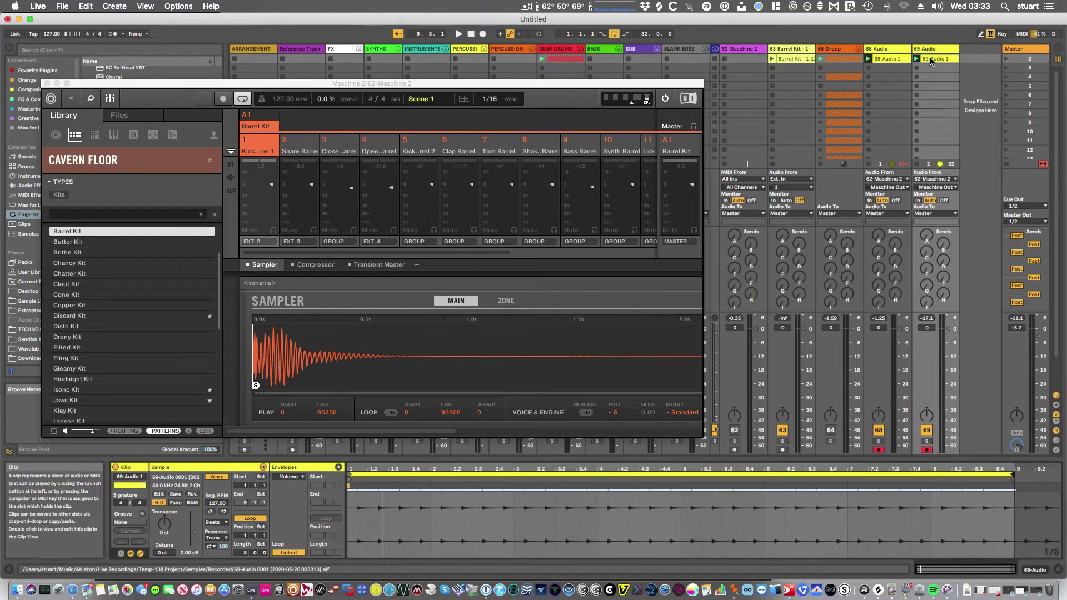
pyautogui.click(893, 61)
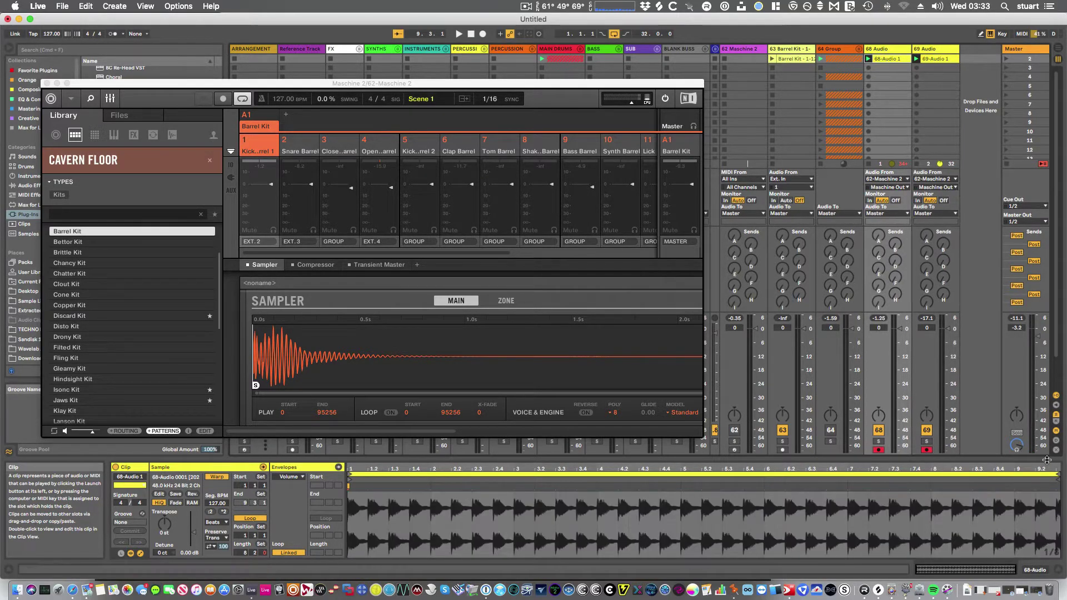
pyautogui.moveTo(1057, 476)
pyautogui.mouseDown()
pyautogui.moveTo(992, 476)
pyautogui.moveTo(1011, 477)
pyautogui.mouseUp()
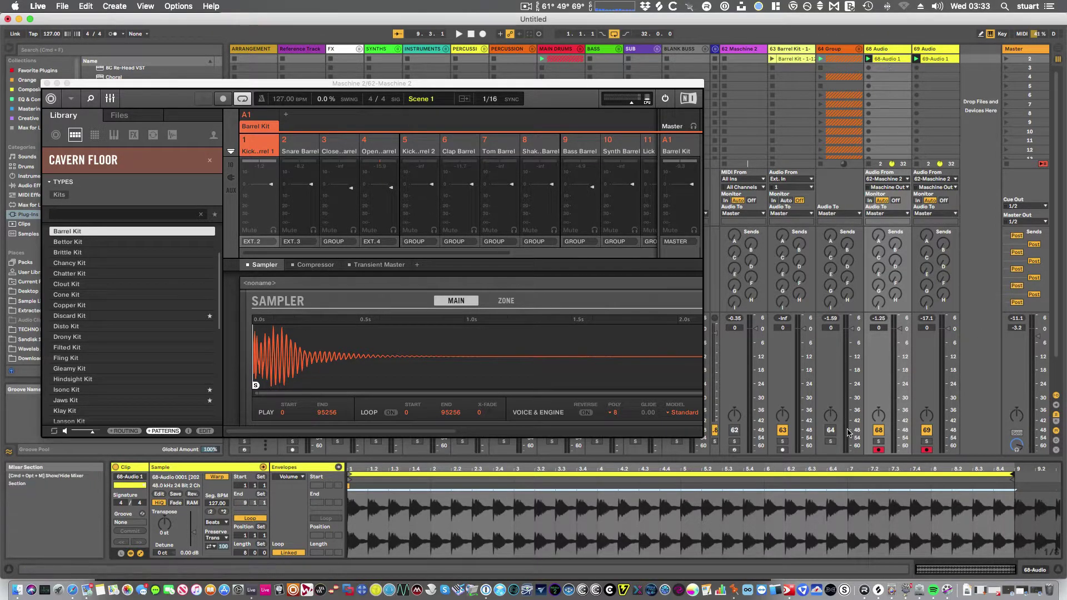
pyautogui.press('space')
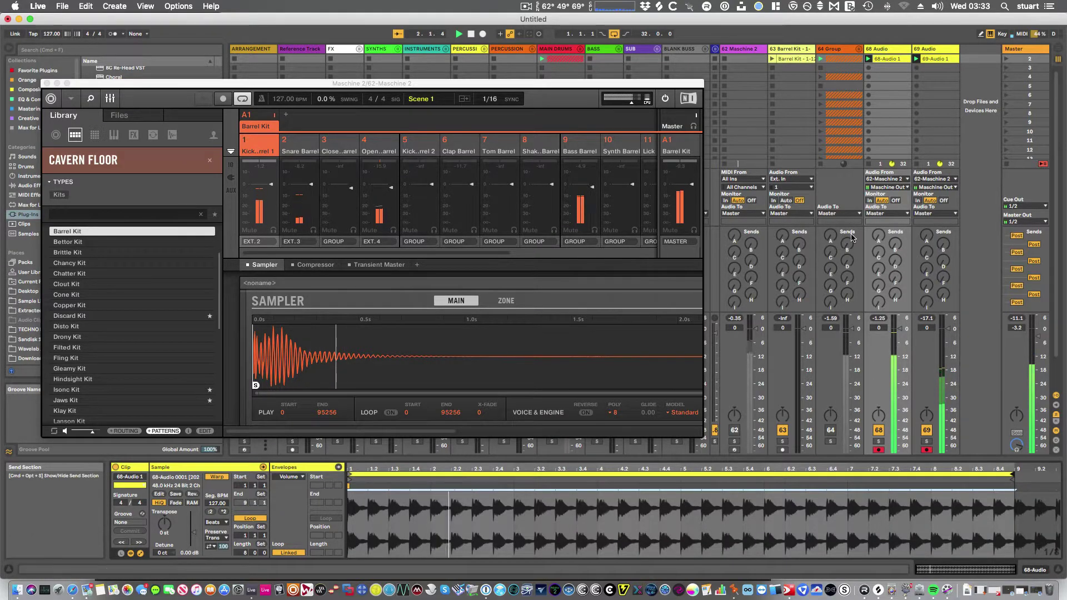
# - Turn off the Maschine 2 device on track 62 so only the recorded clips sound
pyautogui.click(739, 49)
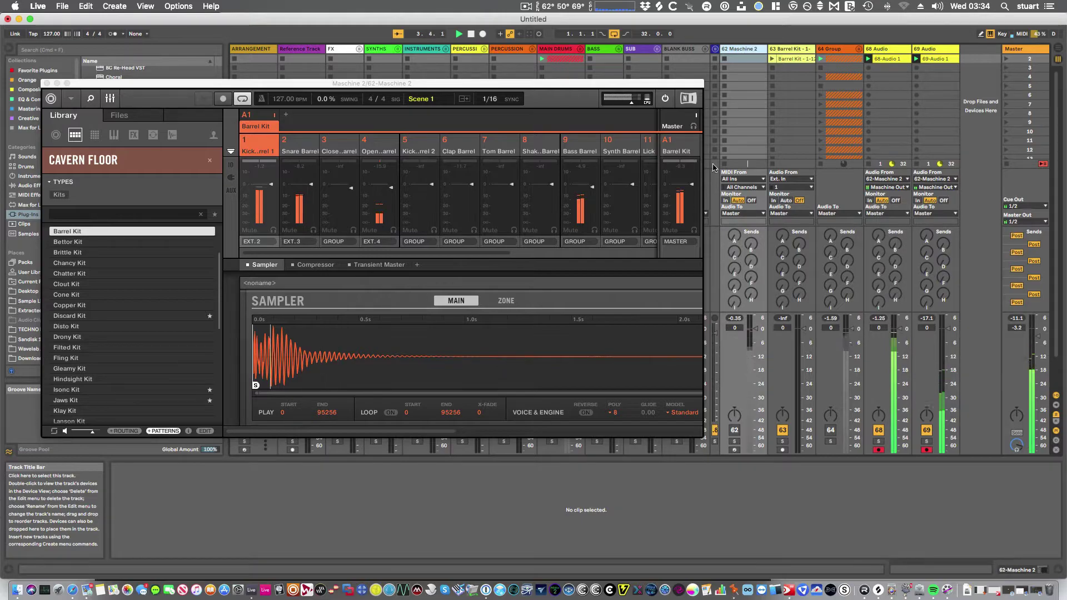
pyautogui.doubleClick(742, 49)
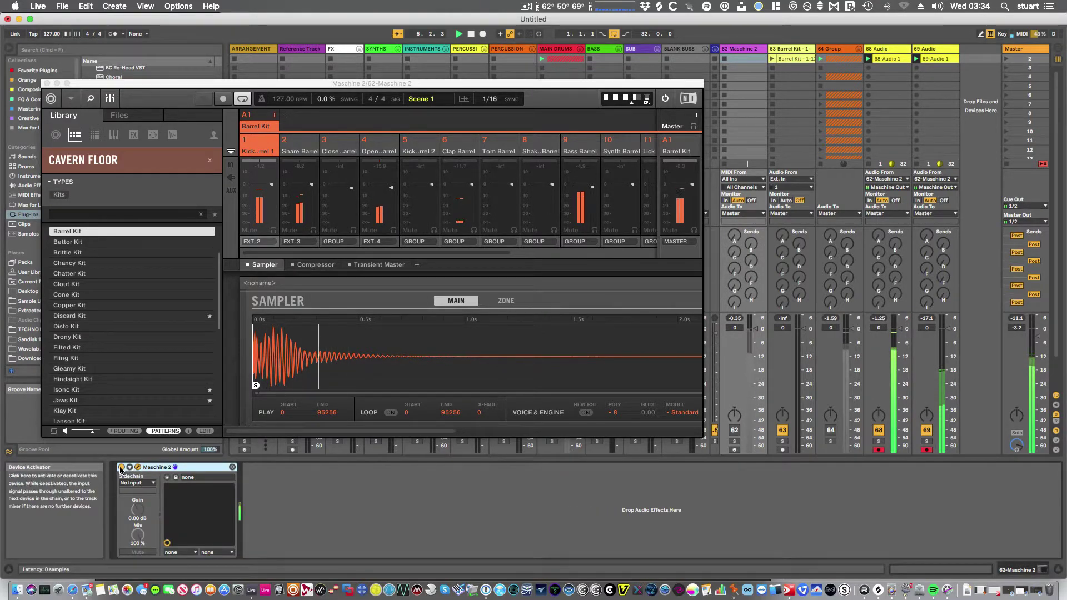
pyautogui.click(556, 368)
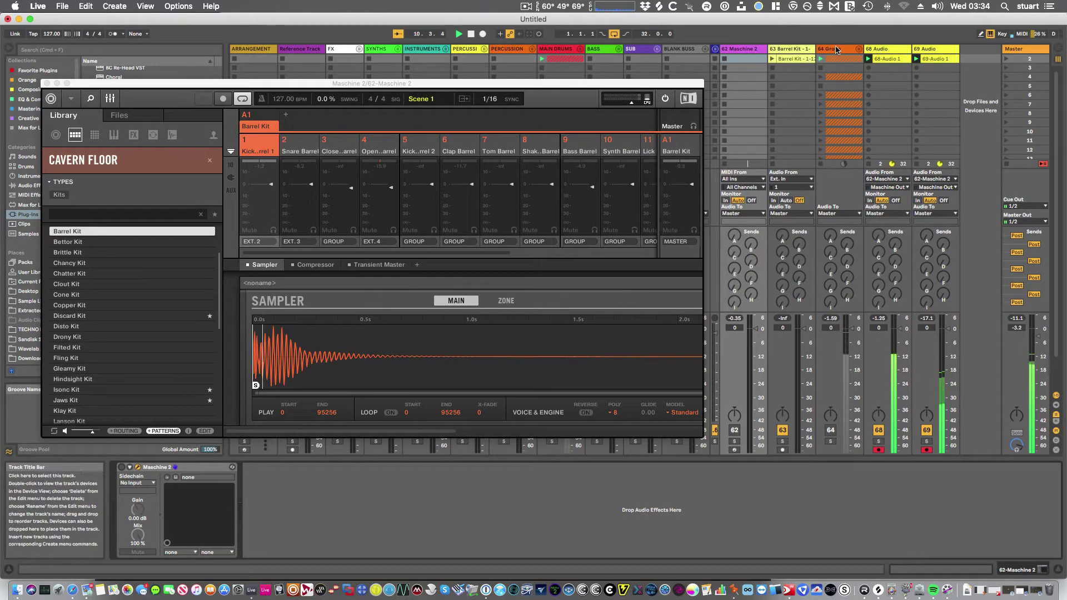
# - Drag the Barrel Kit pattern from Maschine's pattern editor into track 63's second clip slot and open it
pyautogui.click(791, 60)
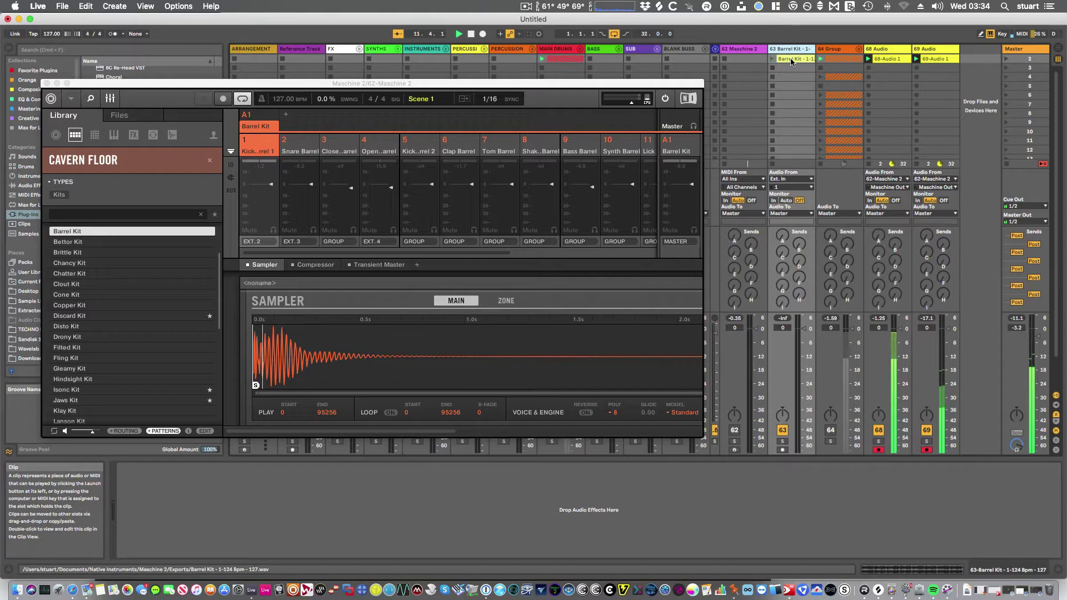
pyautogui.click(110, 100)
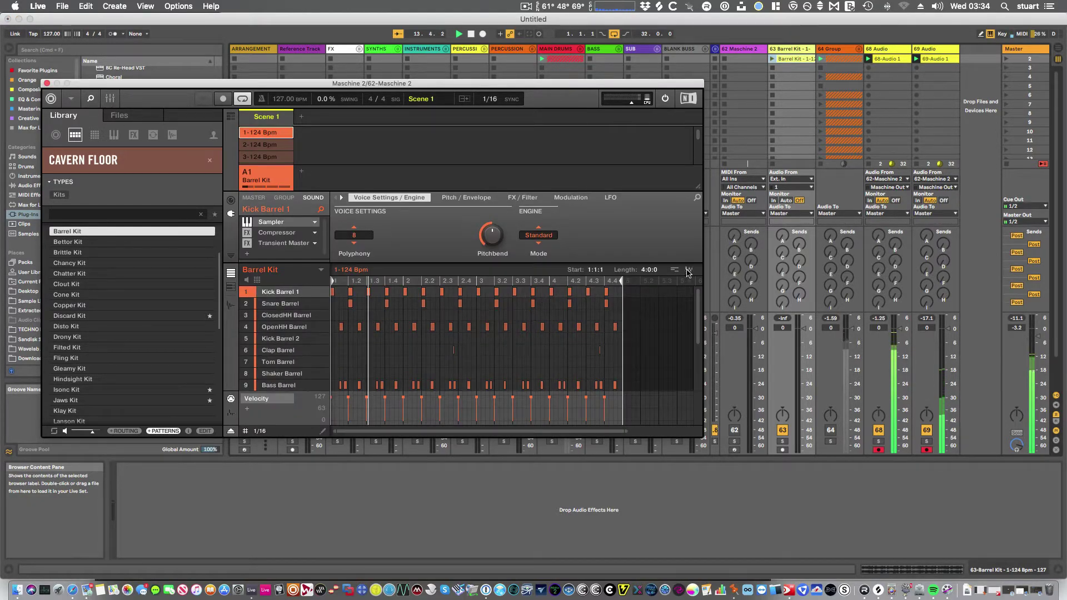
pyautogui.moveTo(688, 272); pyautogui.dragTo(726, 165)
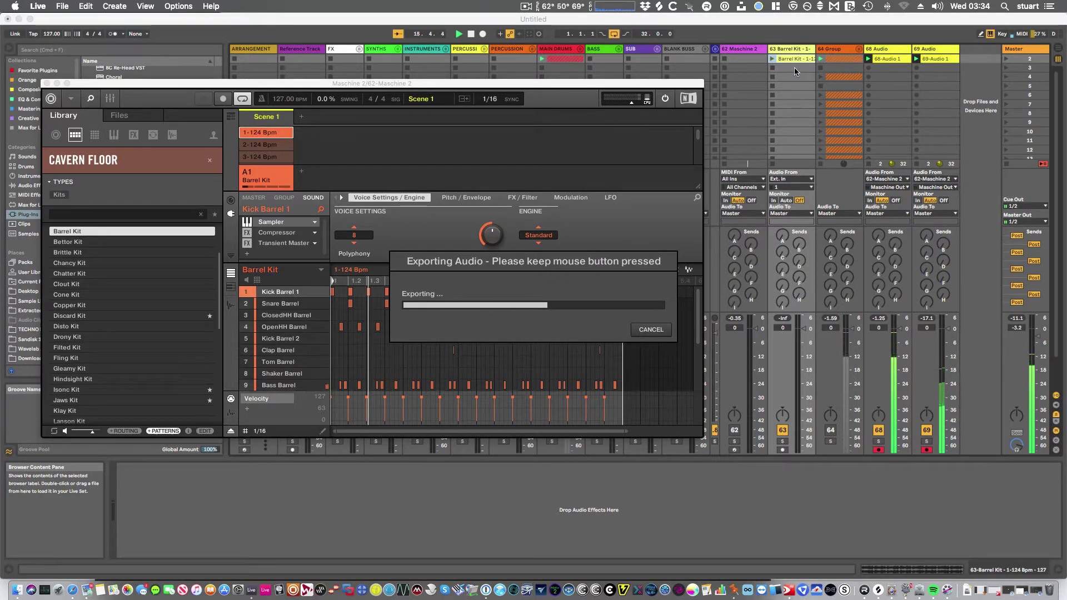
pyautogui.moveTo(794, 68); pyautogui.dragTo(791, 71)
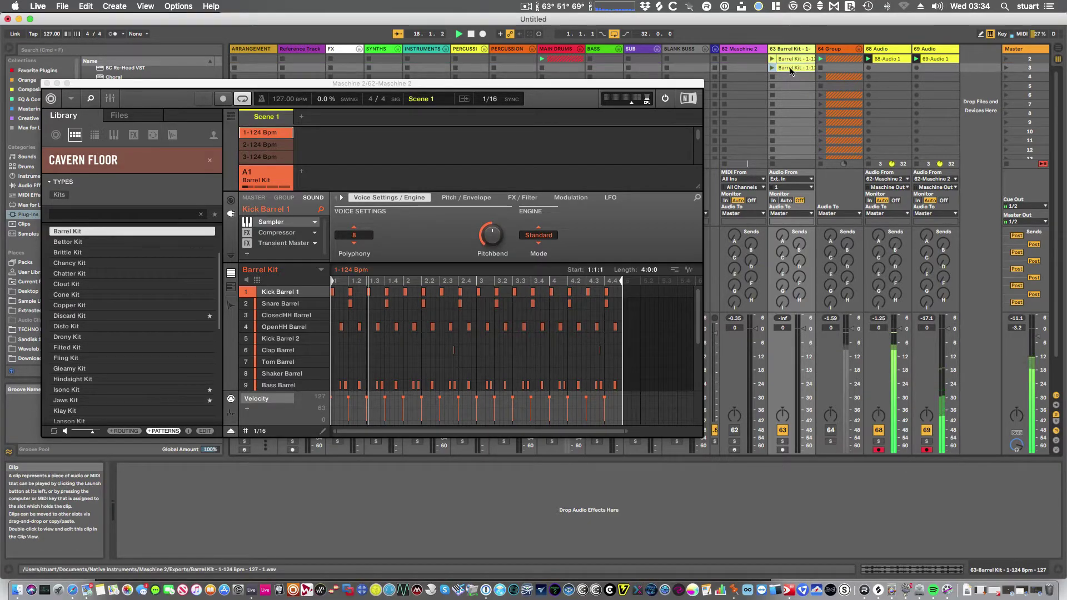
pyautogui.click(792, 68)
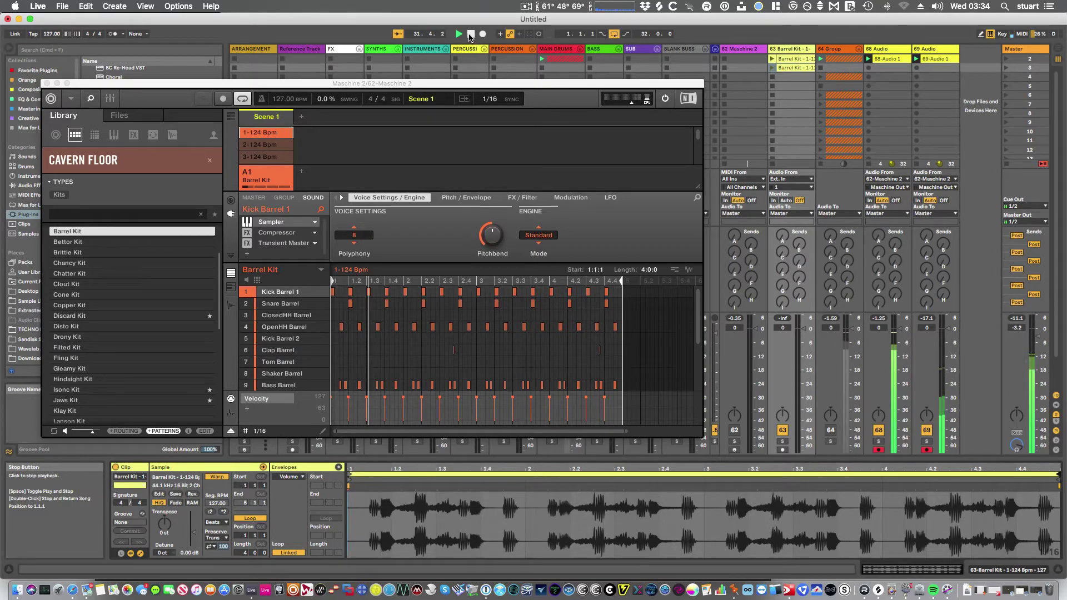
# - Select the 68 Audio track and switch Maschine back to its mixer view
pyautogui.click(887, 49)
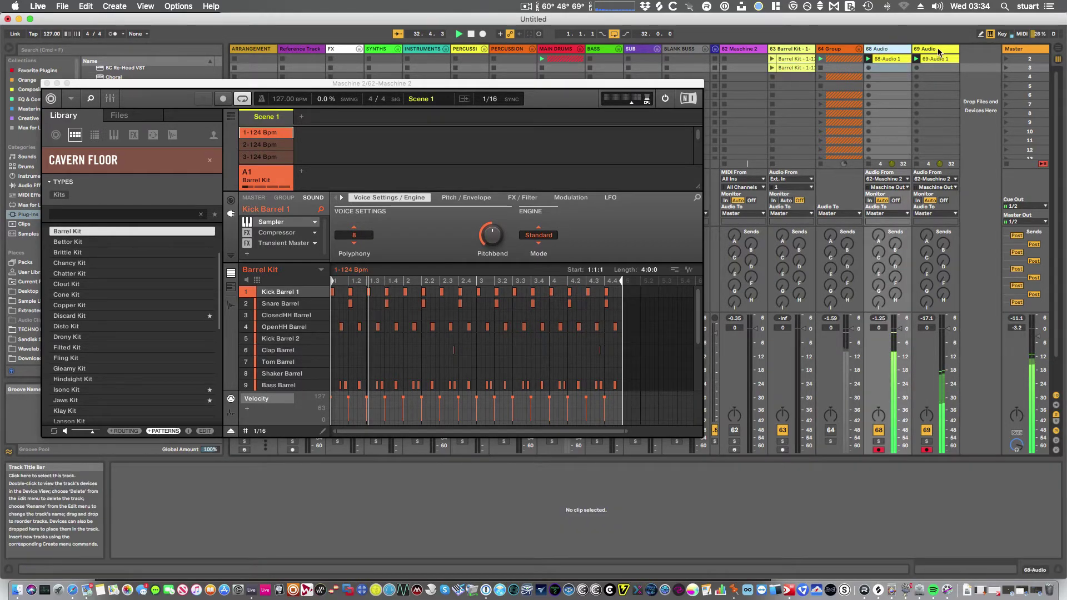
pyautogui.click(937, 50)
pyautogui.click(888, 50)
pyautogui.click(110, 99)
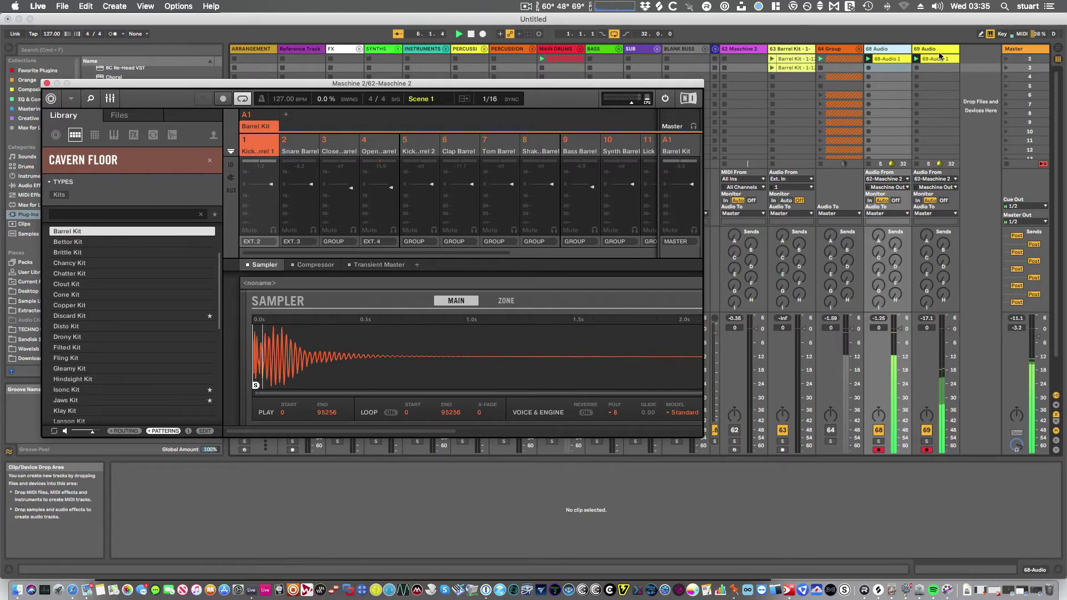
# - Group the 68 and 69 Audio tracks into a new 68 Group and close the Maschine window
pyautogui.click(894, 51)
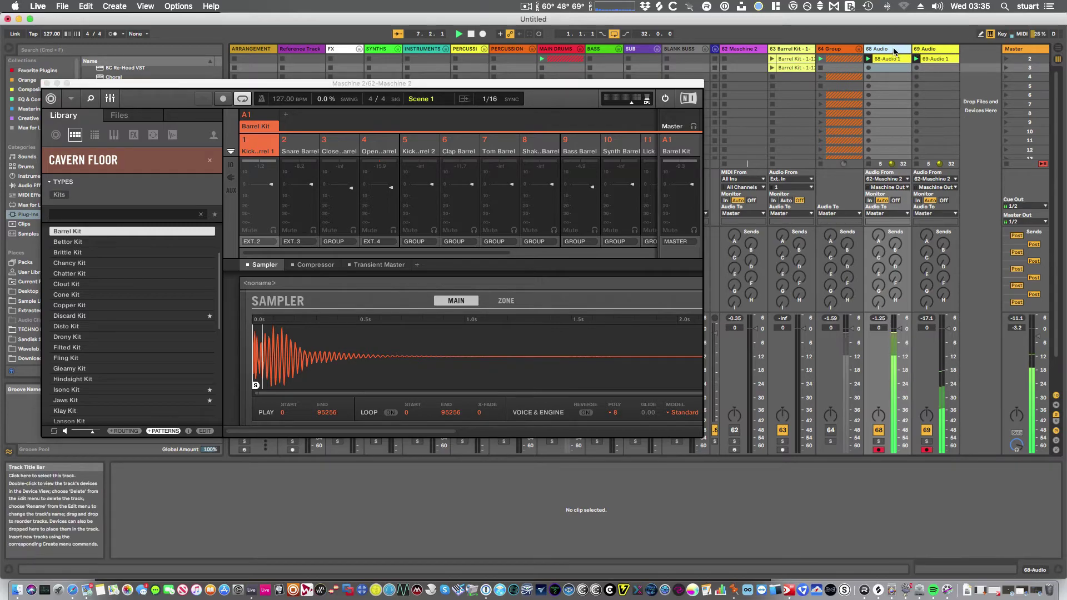
pyautogui.keyDown('shift'); pyautogui.click(928, 51); pyautogui.keyUp('shift')
pyautogui.rightClick(928, 51)
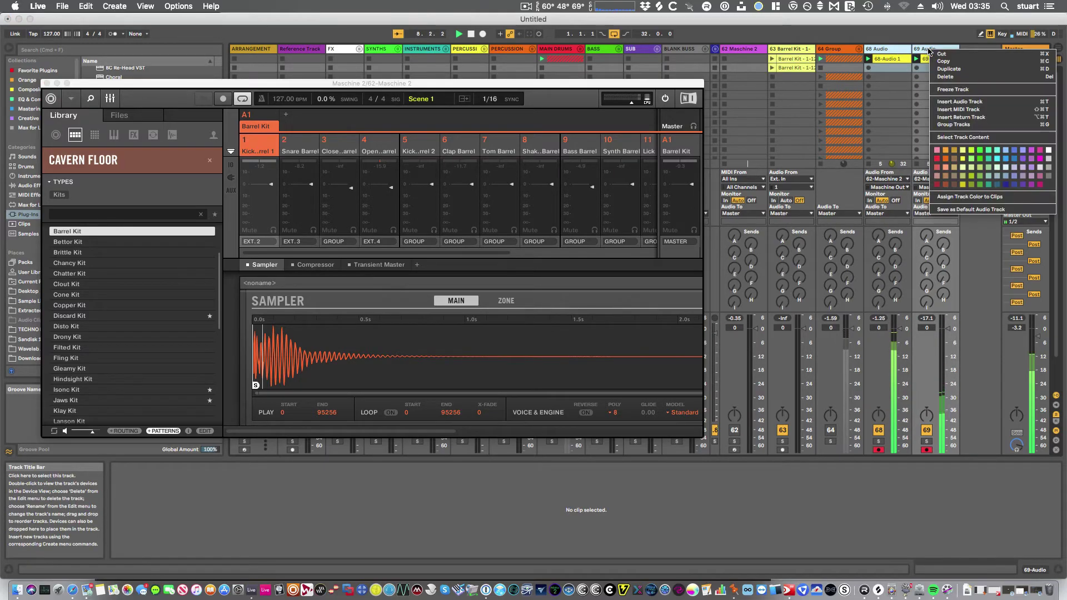
pyautogui.click(944, 124)
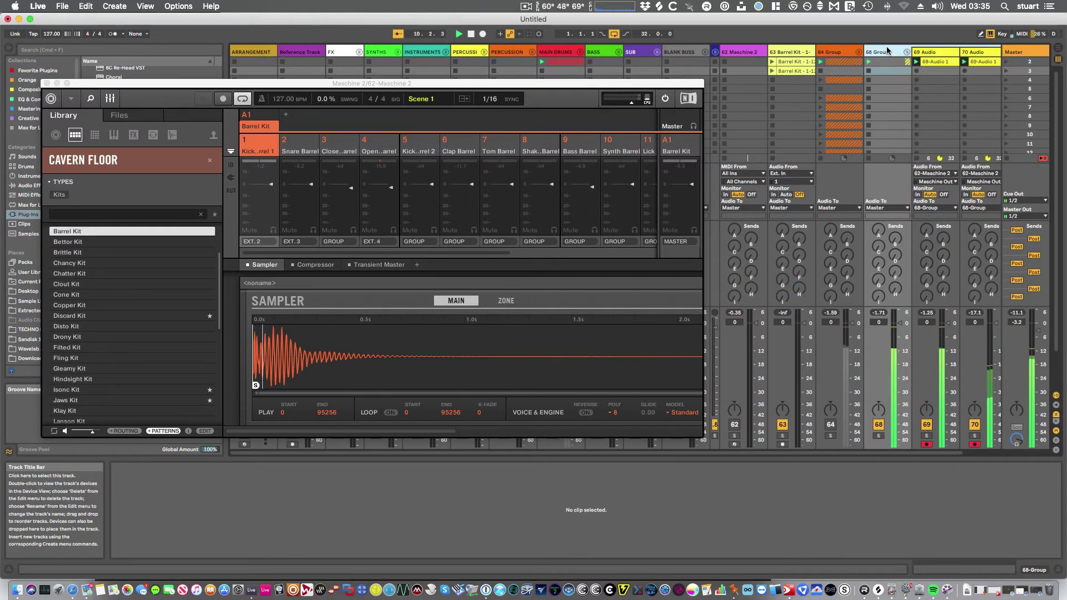
pyautogui.click(47, 83)
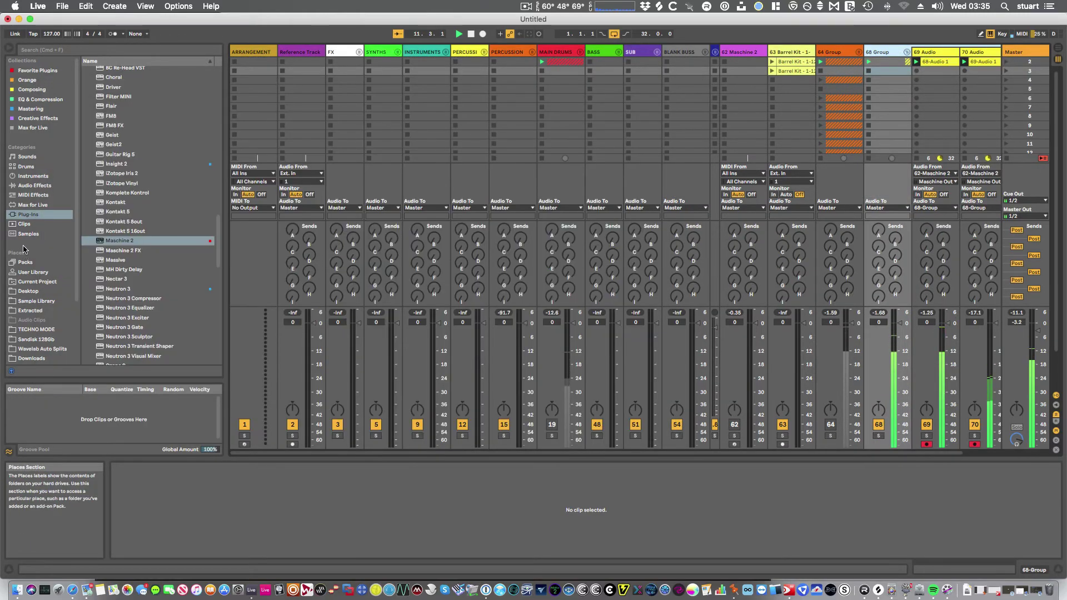
# - Expand User Library > Clips > 'Maschine Individual Outs.als' and its 1 Maschine track to list Maschine Out 2–16
pyautogui.click(41, 272)
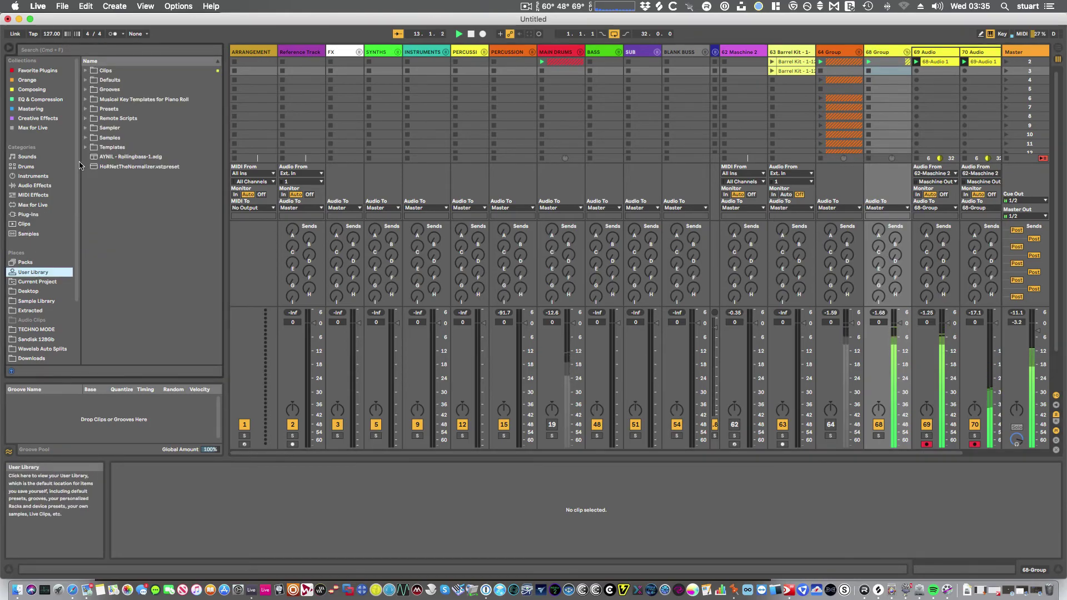
pyautogui.click(86, 71)
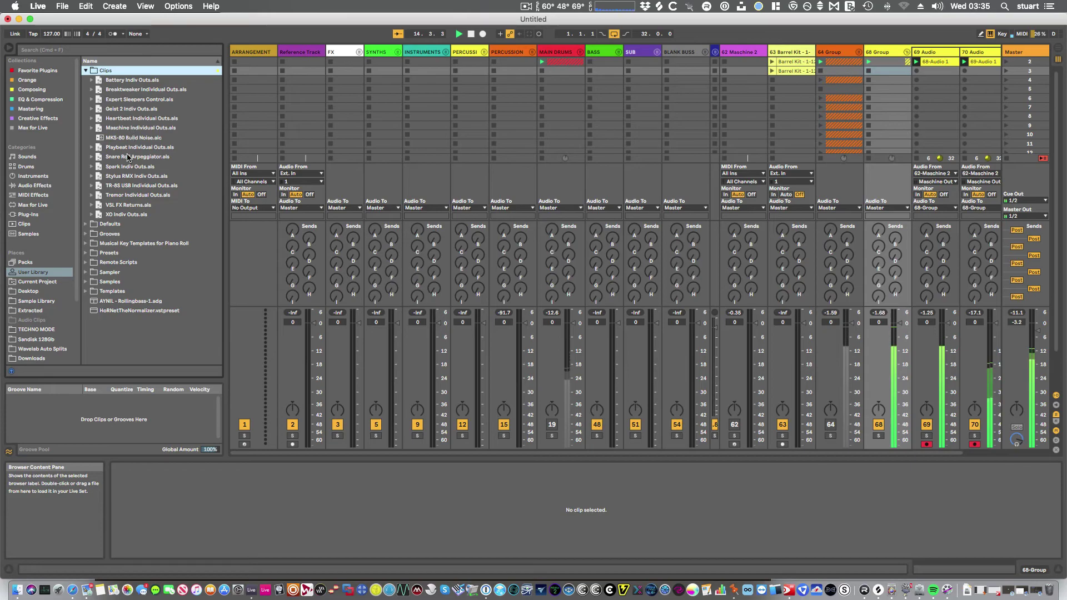
pyautogui.click(120, 128)
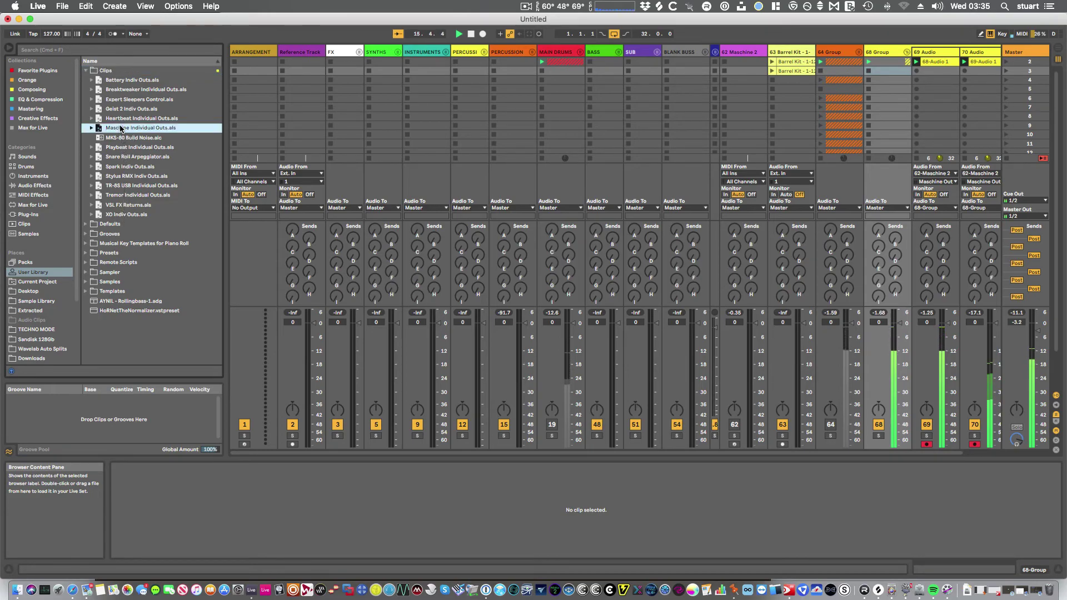
pyautogui.click(91, 128)
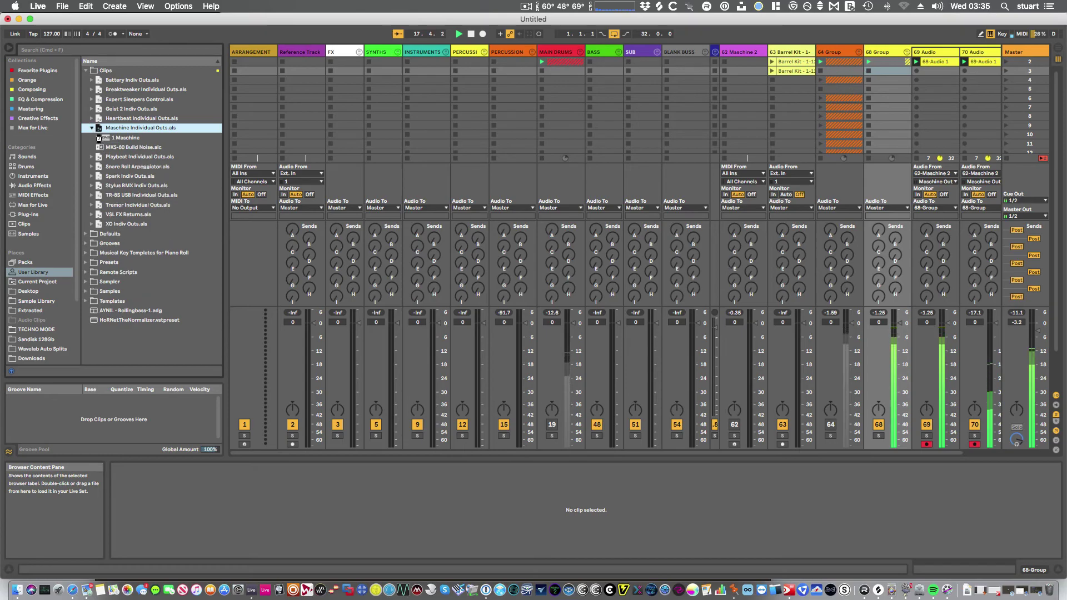
pyautogui.click(99, 138)
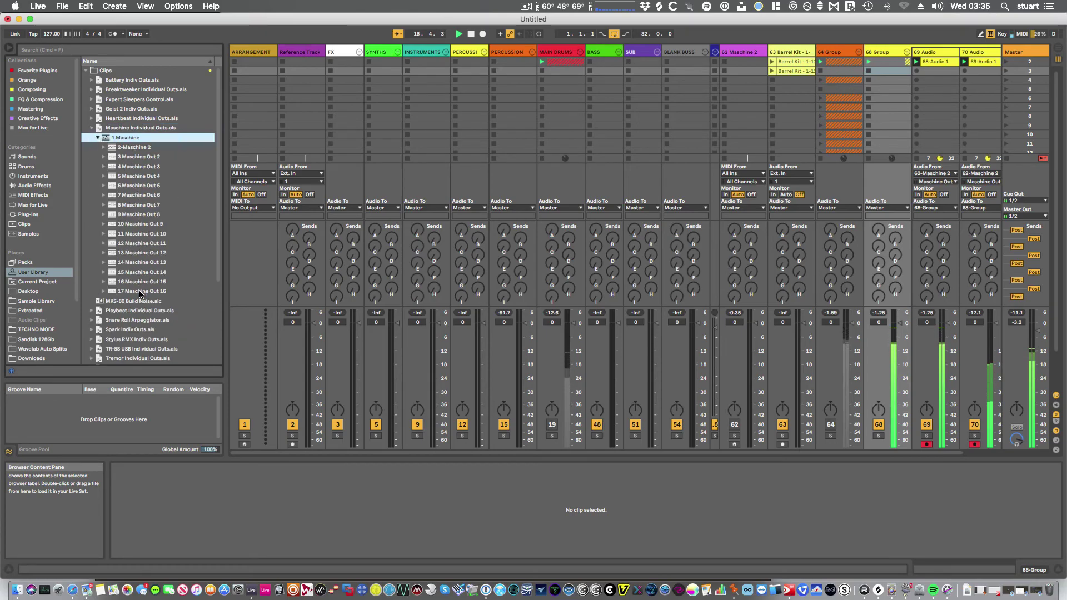